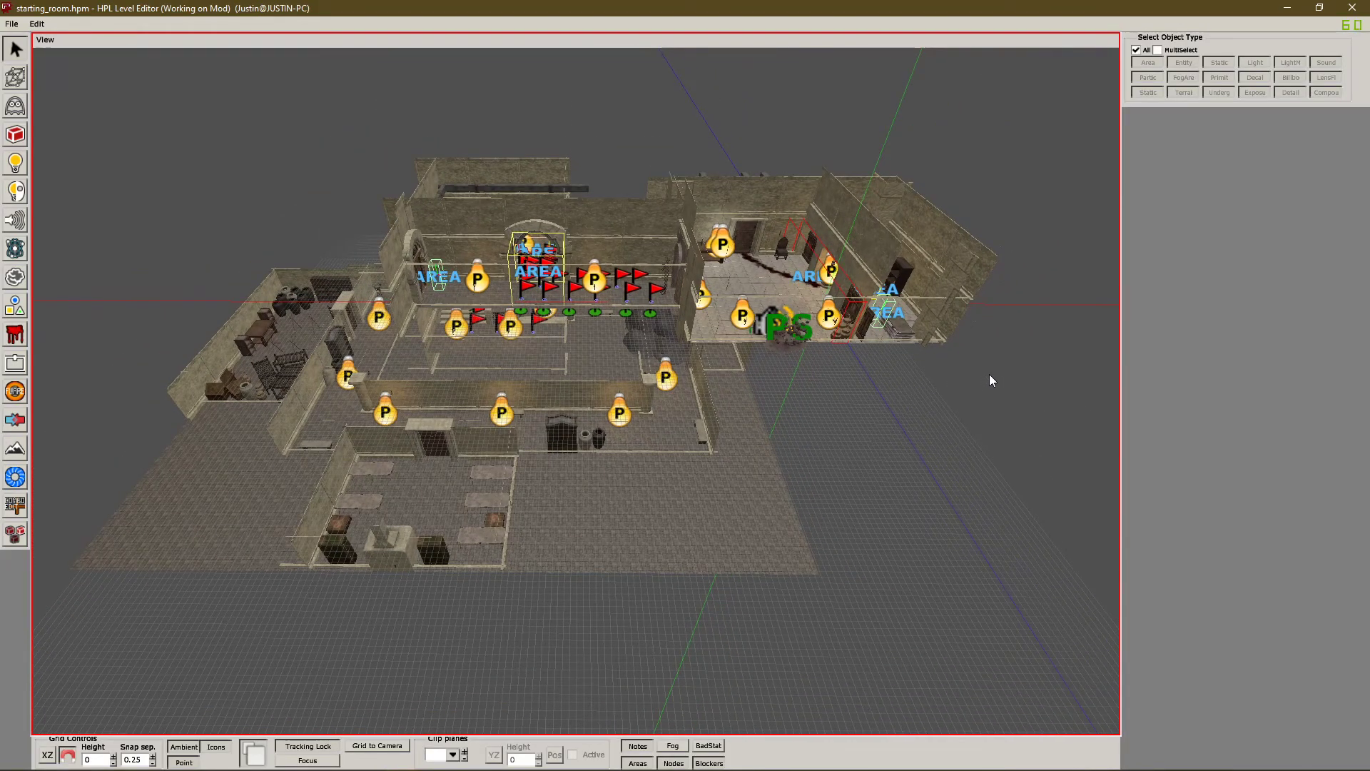
middle_drag(981, 370, 764, 362)
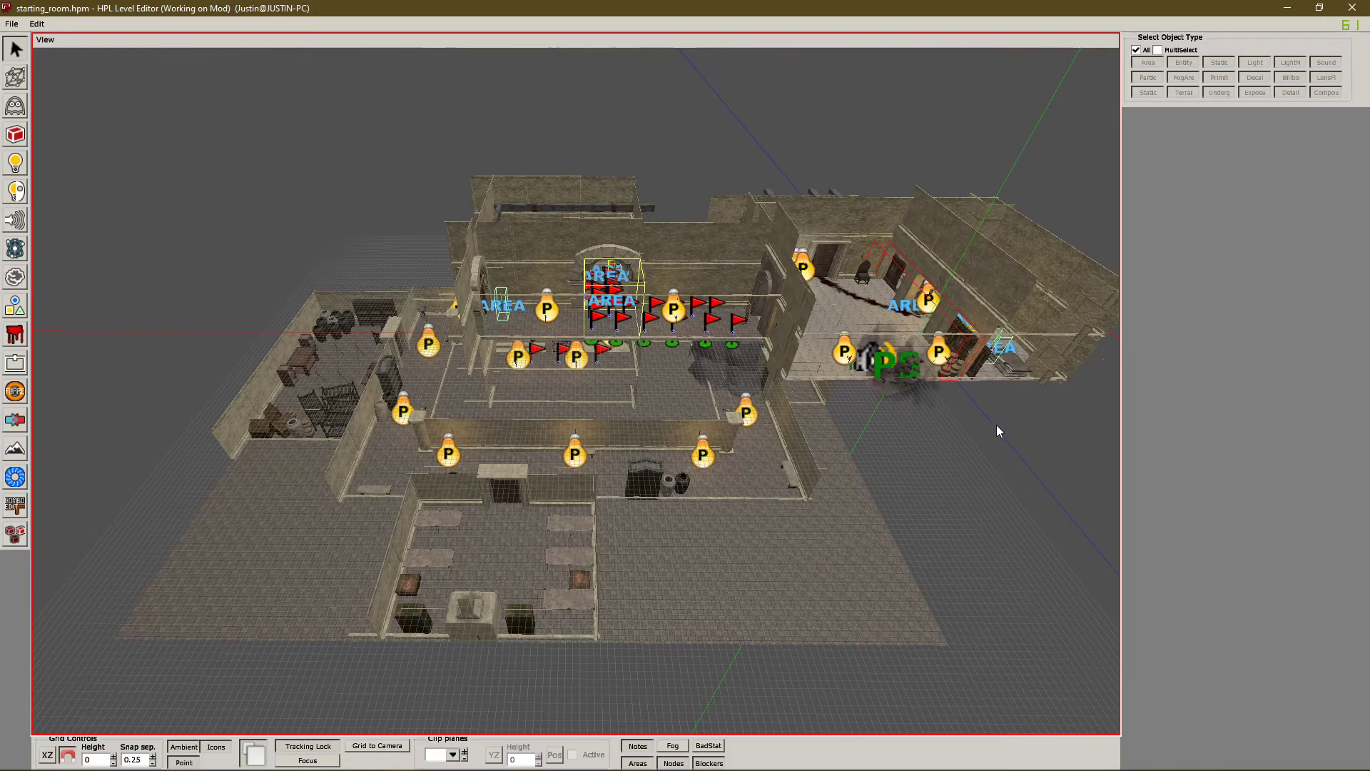
scroll(1000, 426, down, 3)
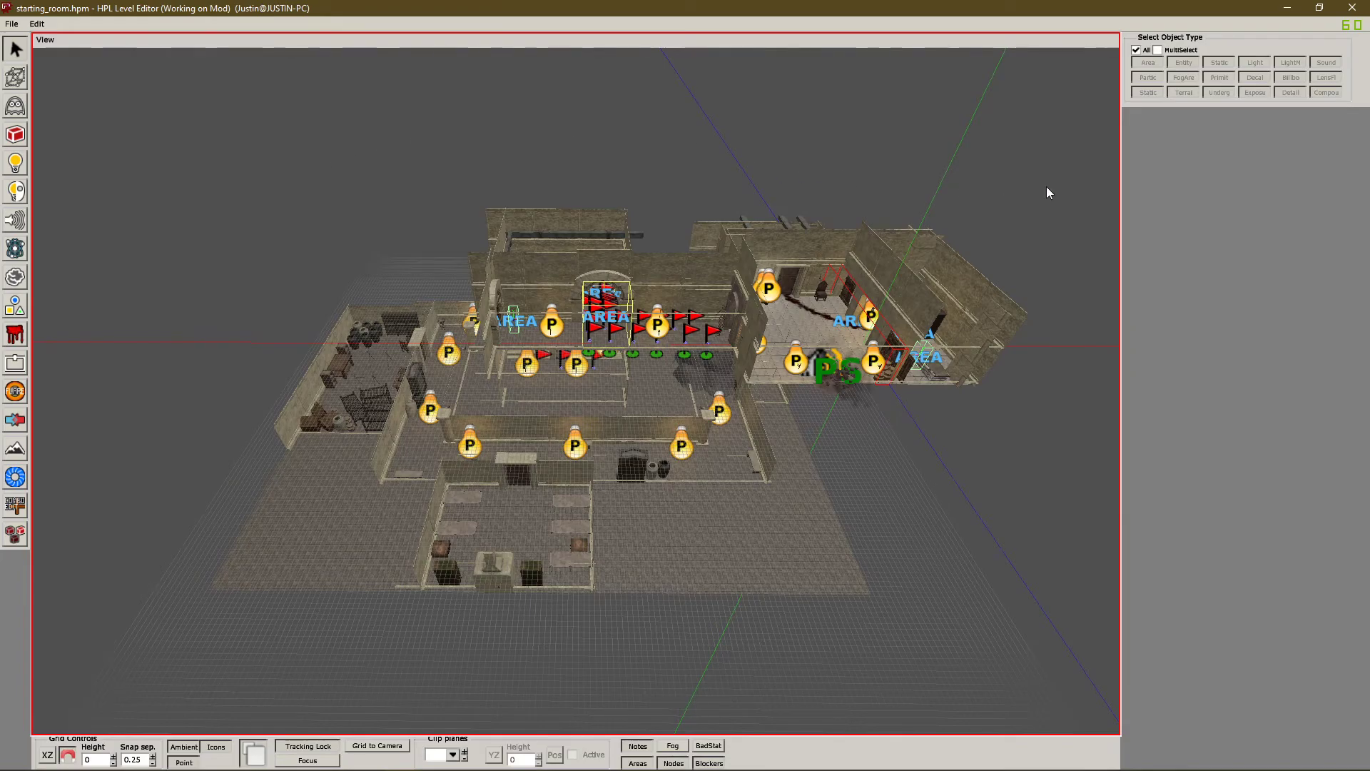
scroll(1047, 336, up, 3)
middle_drag(957, 374, 647, 308)
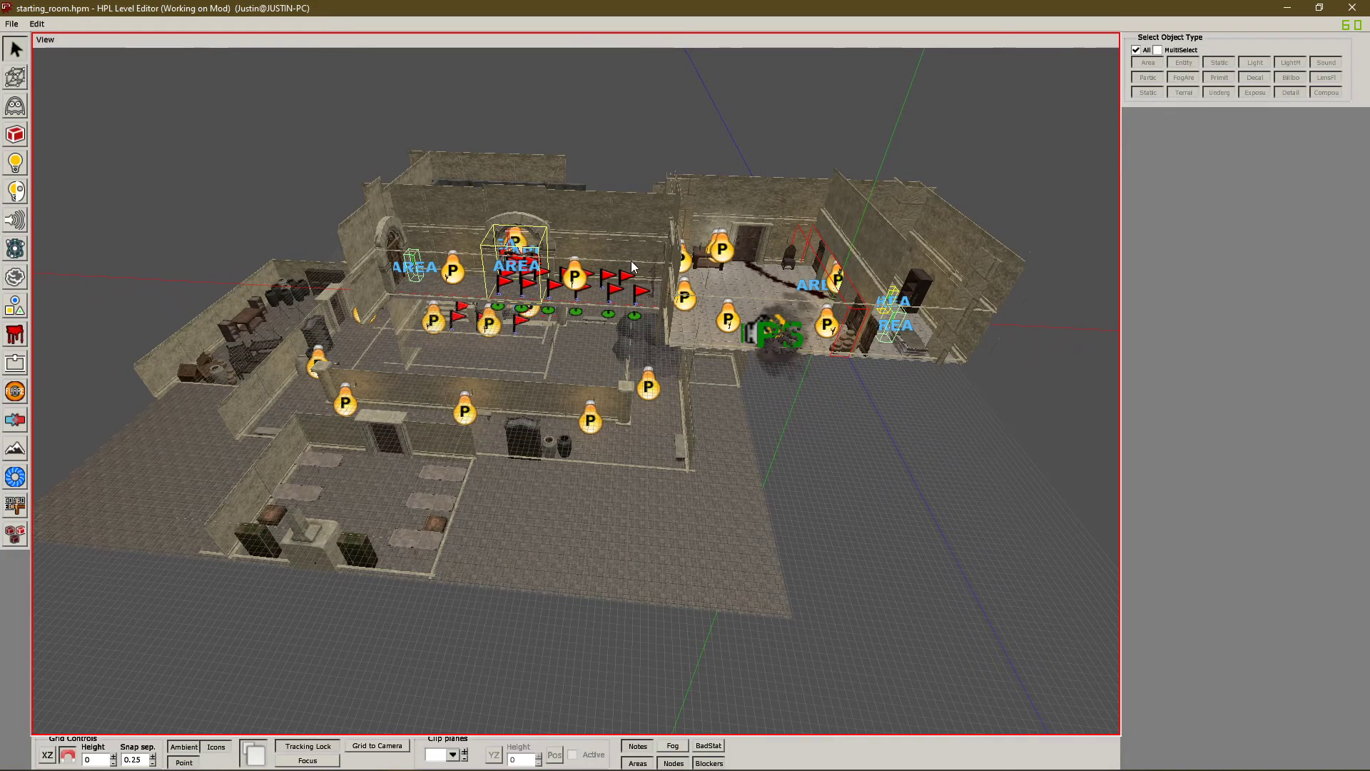
alt+drag(782, 405, 841, 397)
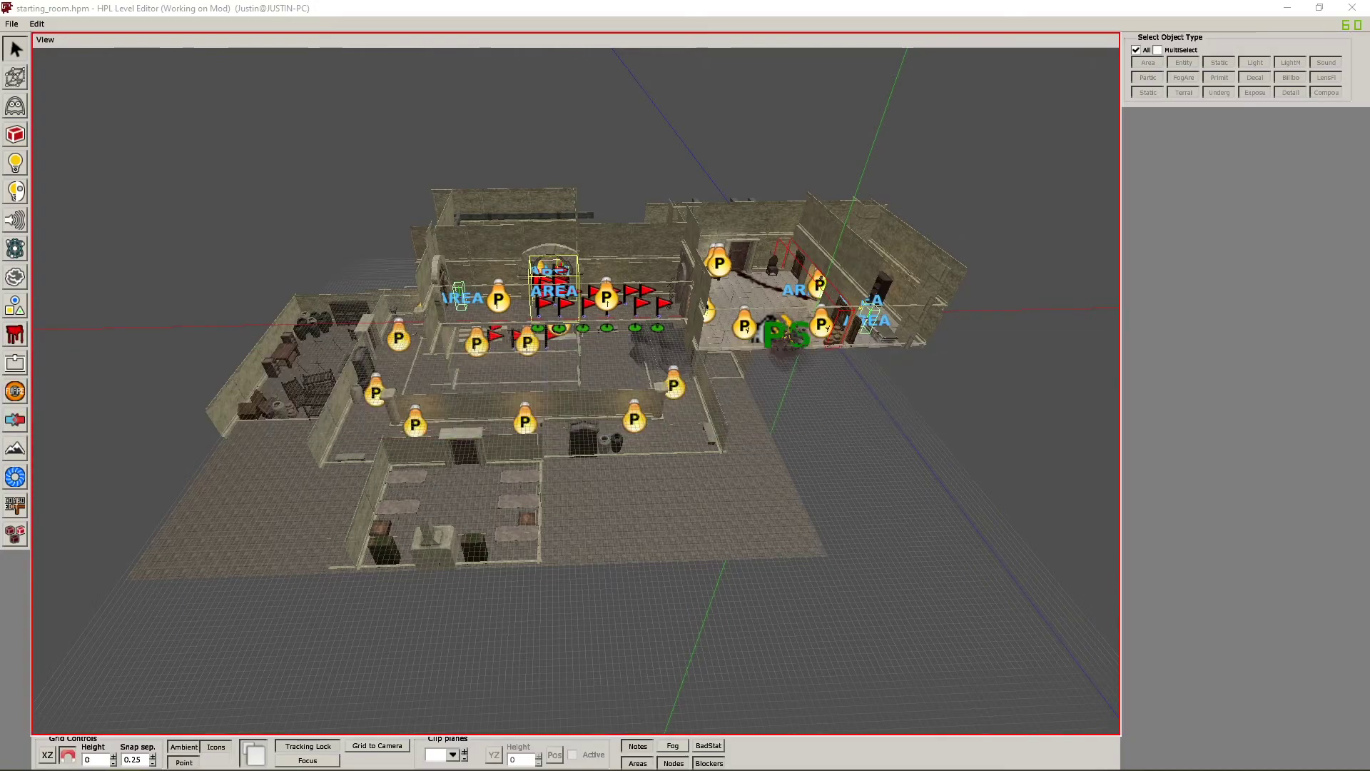
click(877, 443)
scroll(878, 443, up, 3)
scroll(828, 398, down, 3)
middle_drag(825, 397, 762, 435)
scroll(784, 444, up, 2)
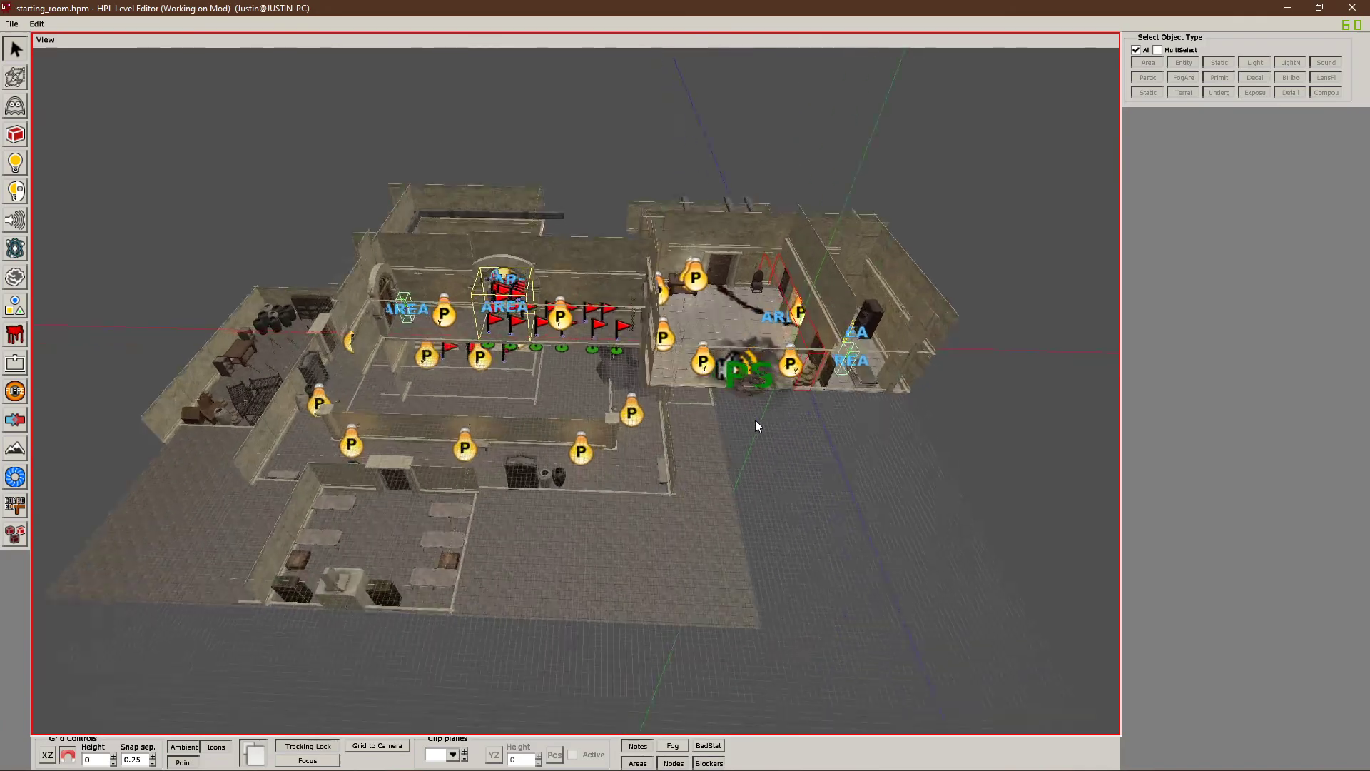
Step: Examine the room at the player start up close, including its barricades, trigger areas, gate door and blood trail
scroll(755, 419, up, 2)
middle_drag(773, 401, 619, 382)
middle_drag(676, 318, 822, 396)
middle_drag(515, 306, 598, 227)
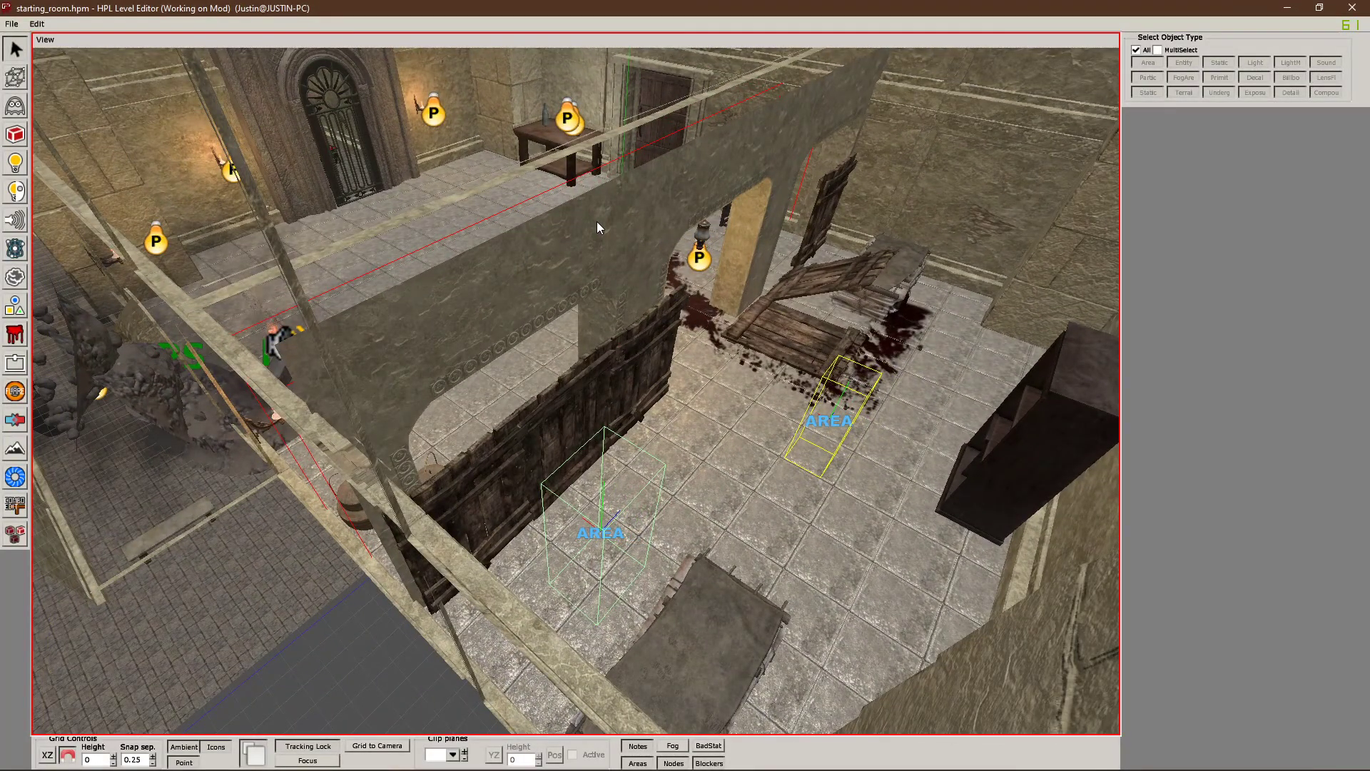
middle_drag(598, 227, 641, 344)
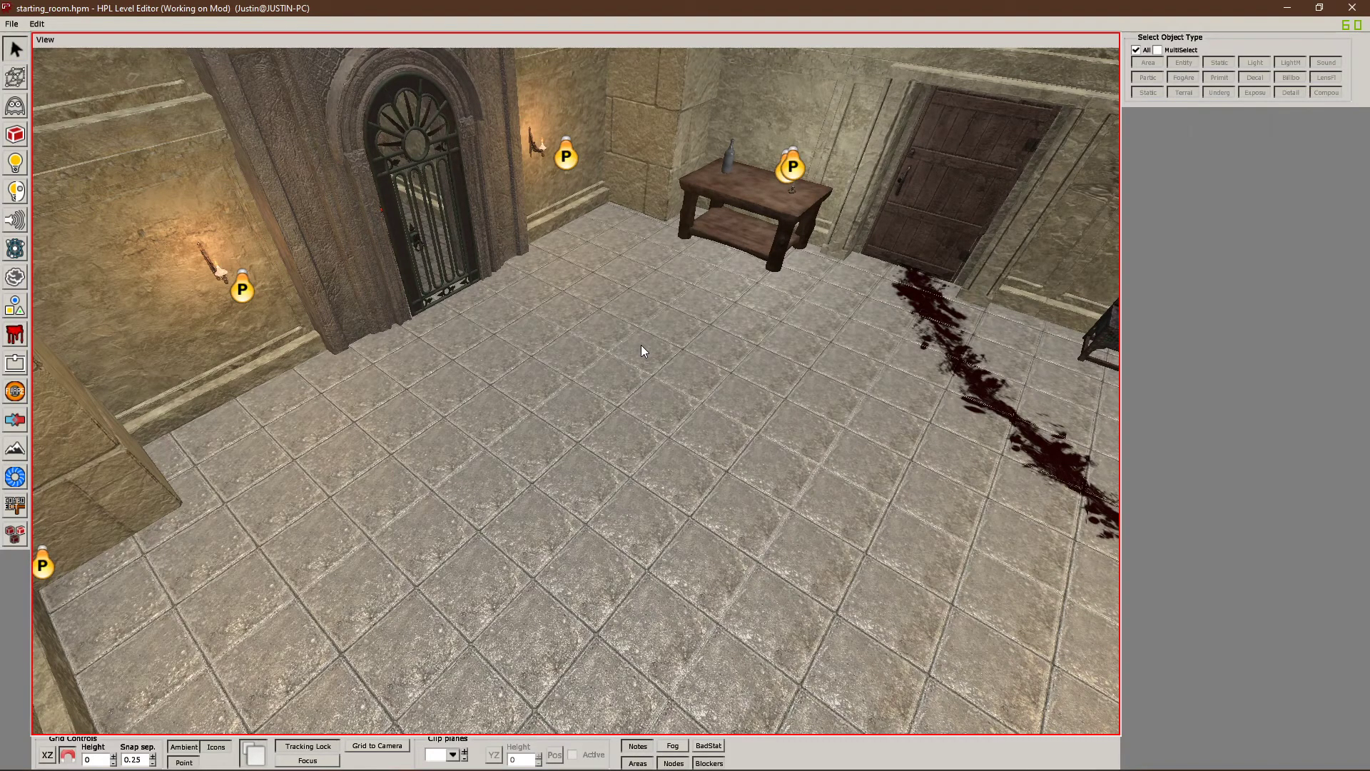
alt+drag(785, 340, 712, 279)
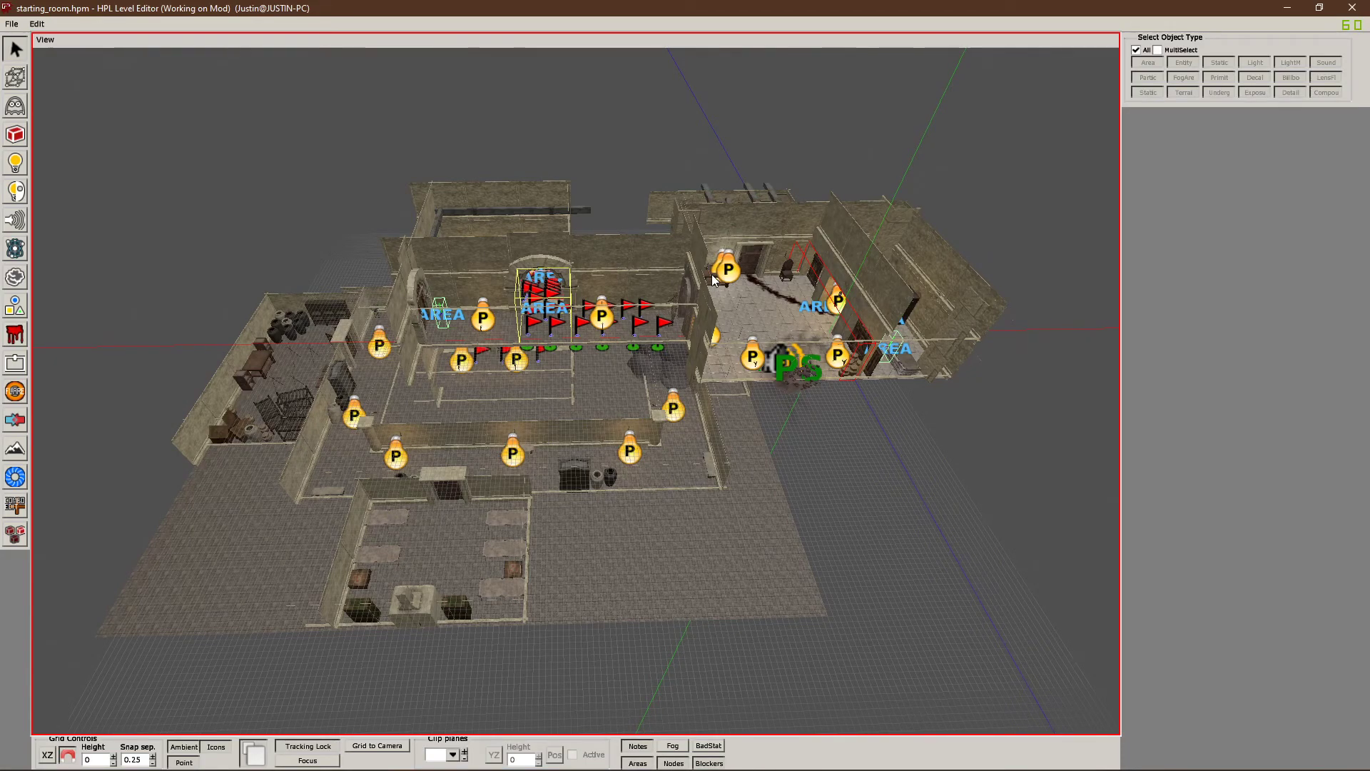
alt+drag(714, 280, 854, 438)
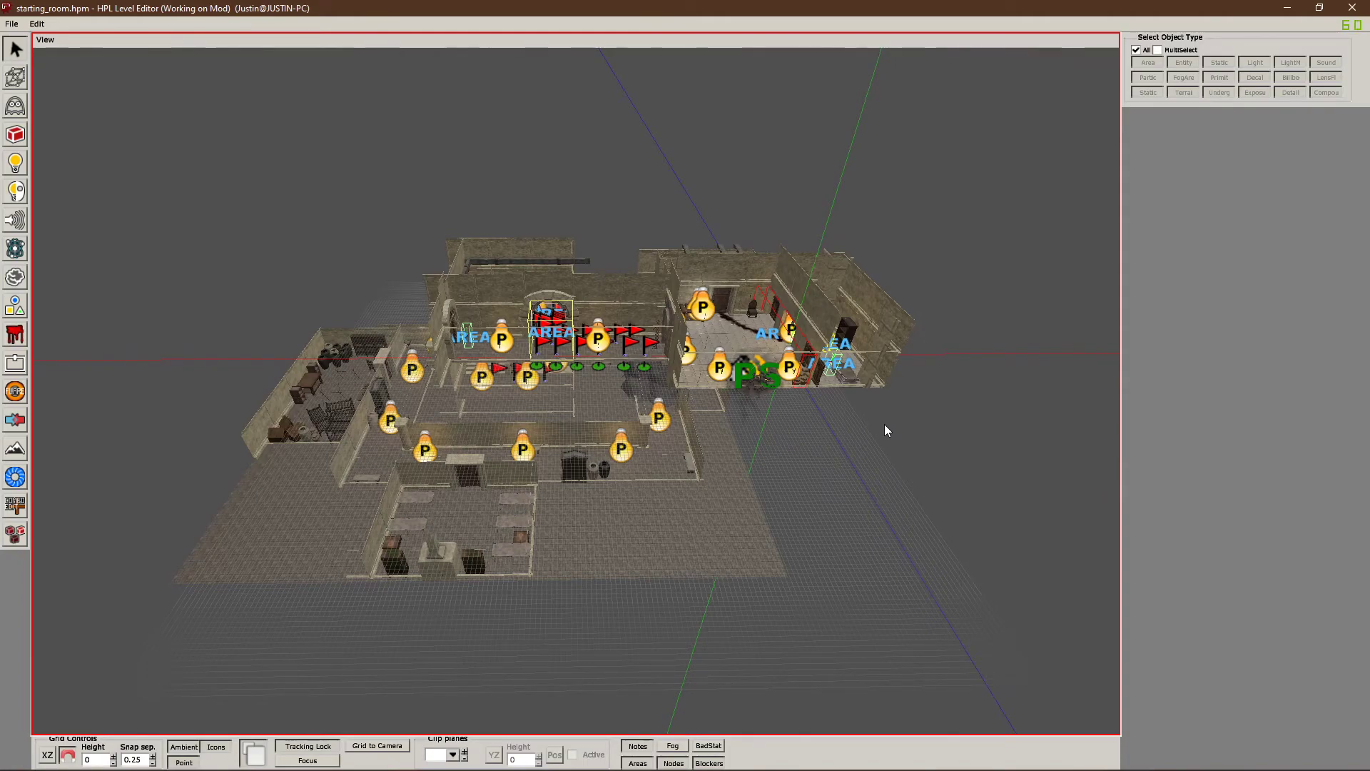
alt+drag(884, 428, 627, 374)
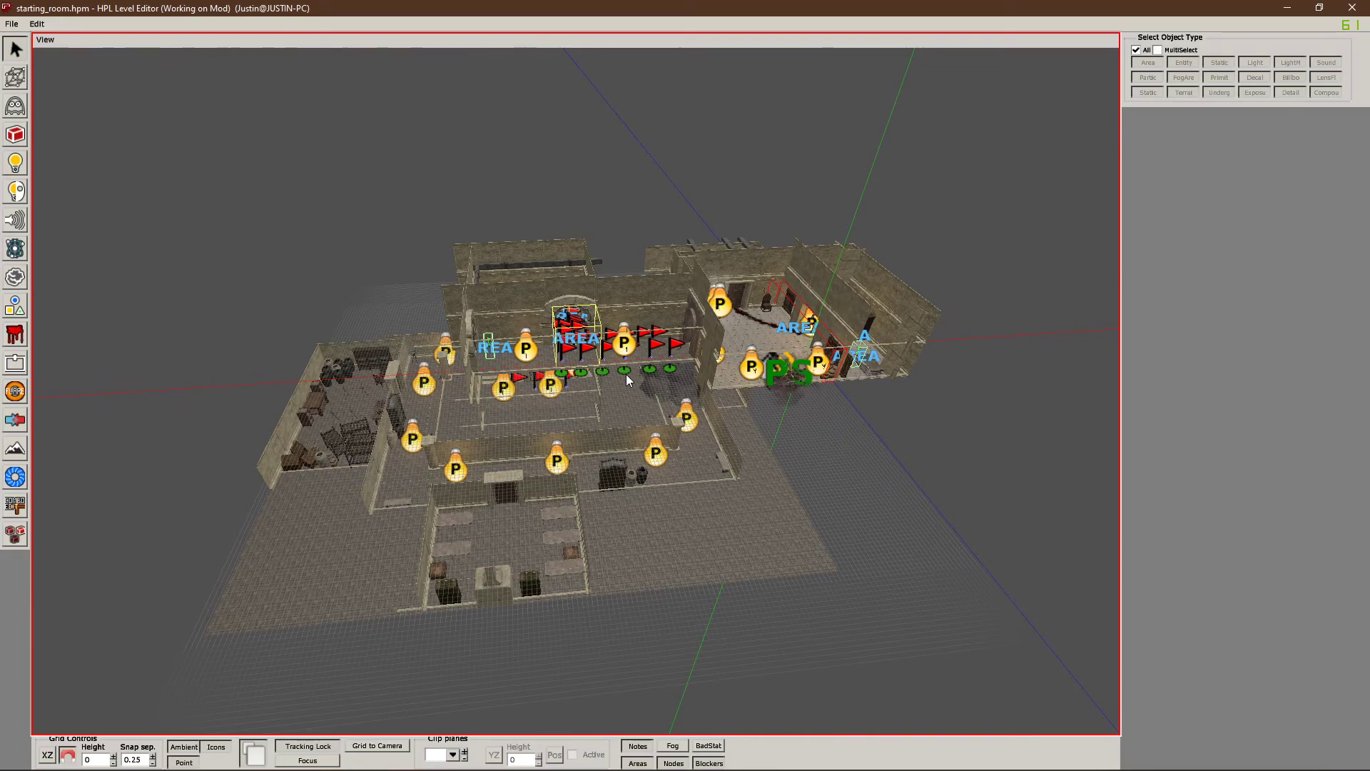
alt+drag(546, 418, 797, 421)
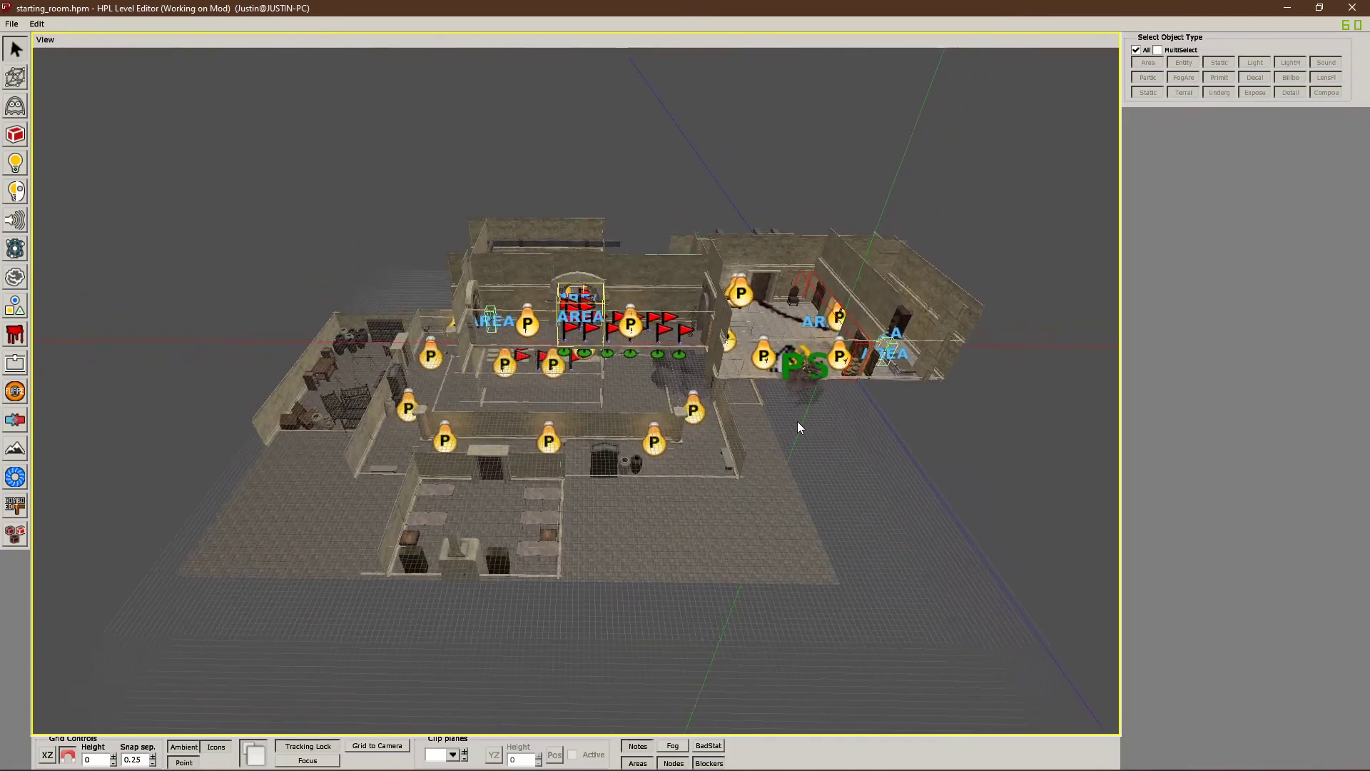
scroll(797, 421, down, 2)
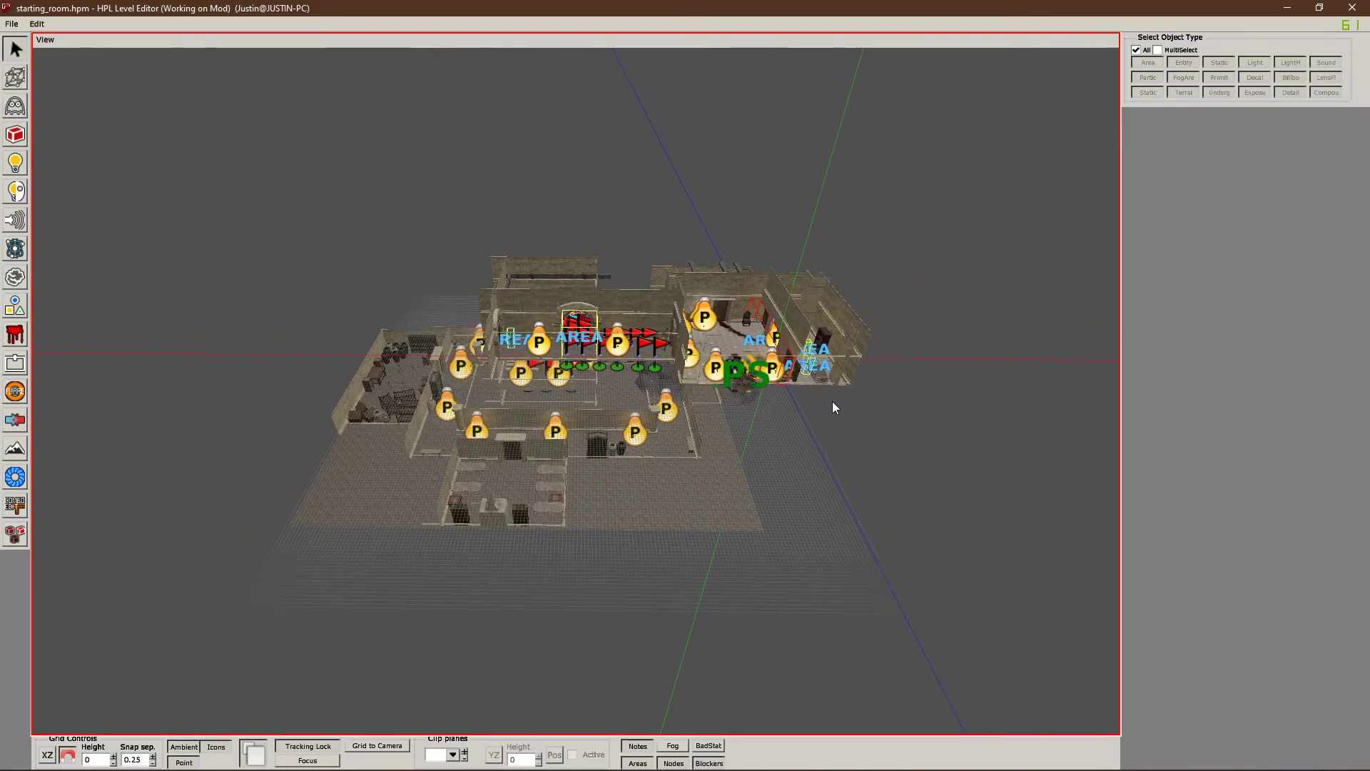
alt+drag(838, 393, 802, 435)
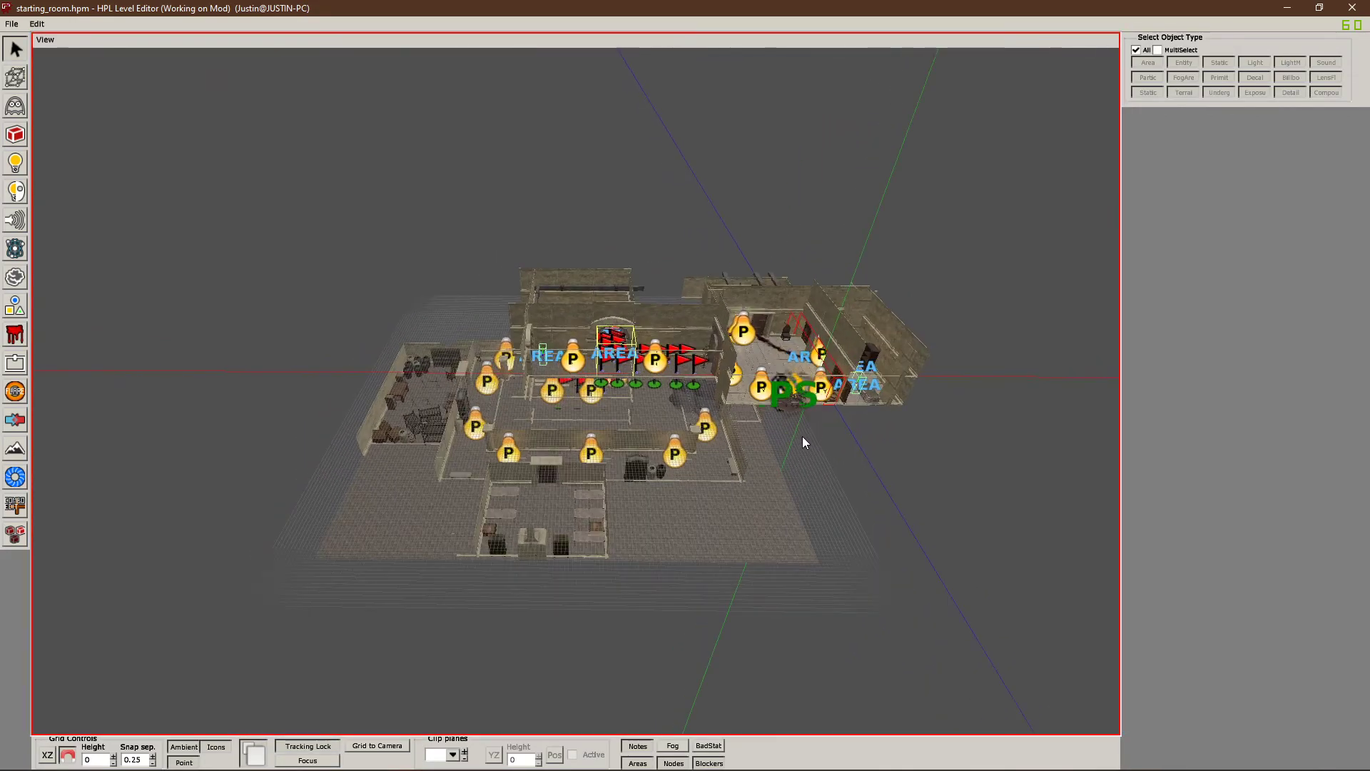
Step: Create an area of type Fear enclosing the whole map, about 55.5 by 42.5 units and about 14.25 units high
click(15, 77)
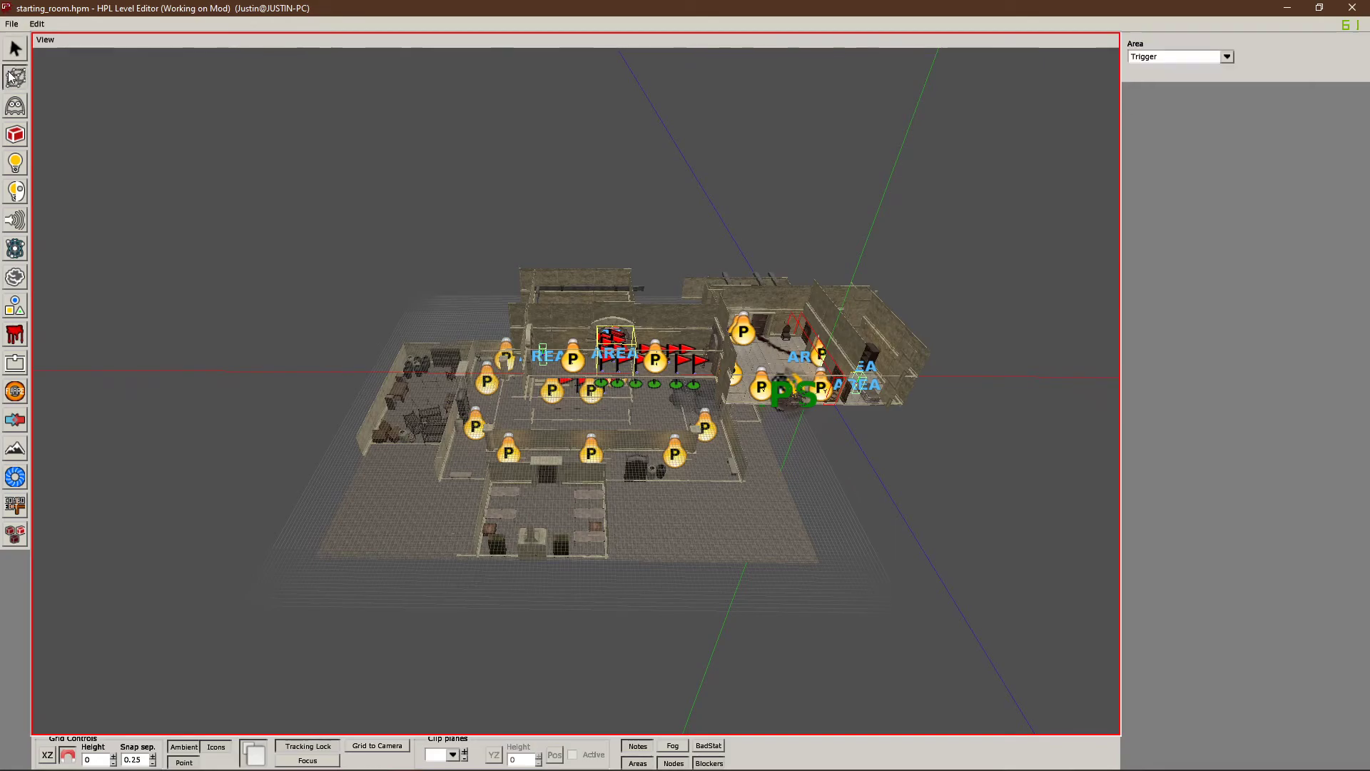
click(1218, 59)
drag(1227, 87, 1231, 147)
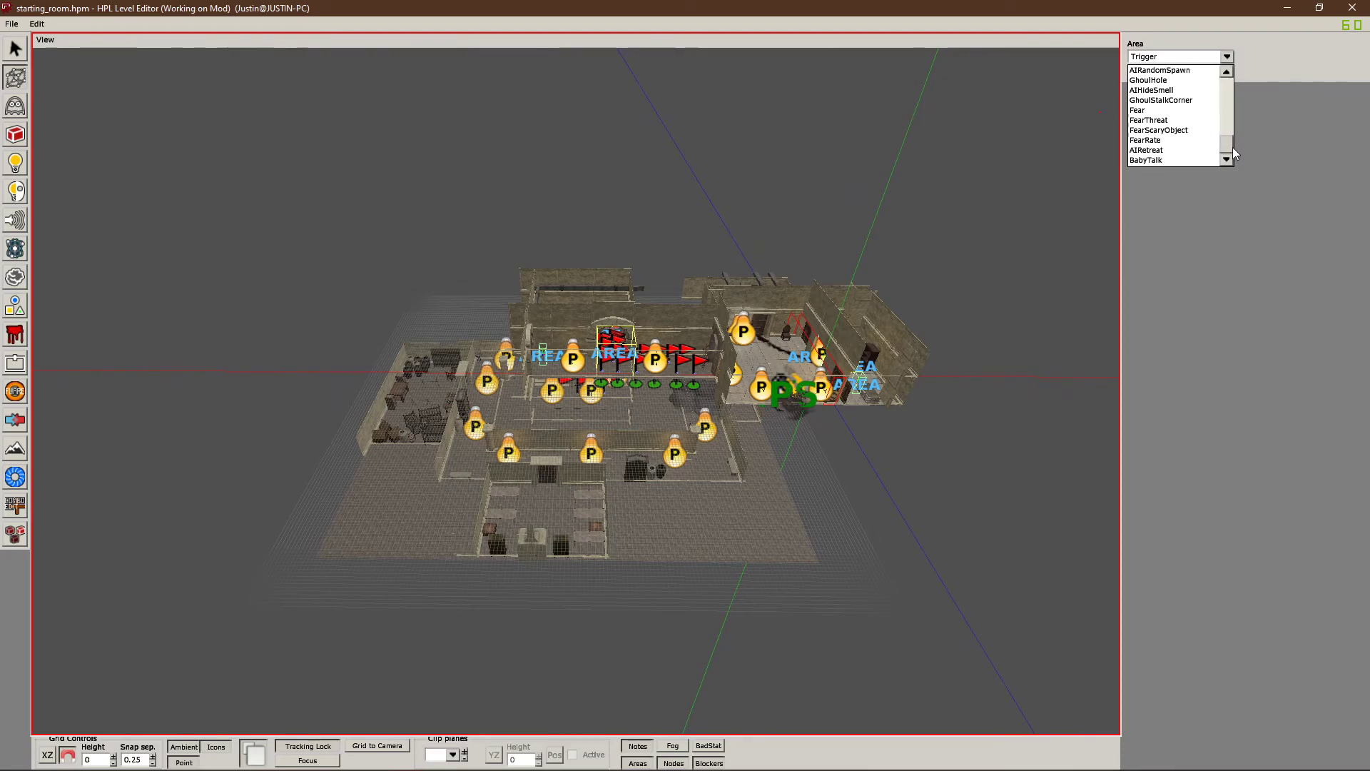
click(1153, 112)
alt+drag(884, 397, 597, 456)
key(ctrl+s)
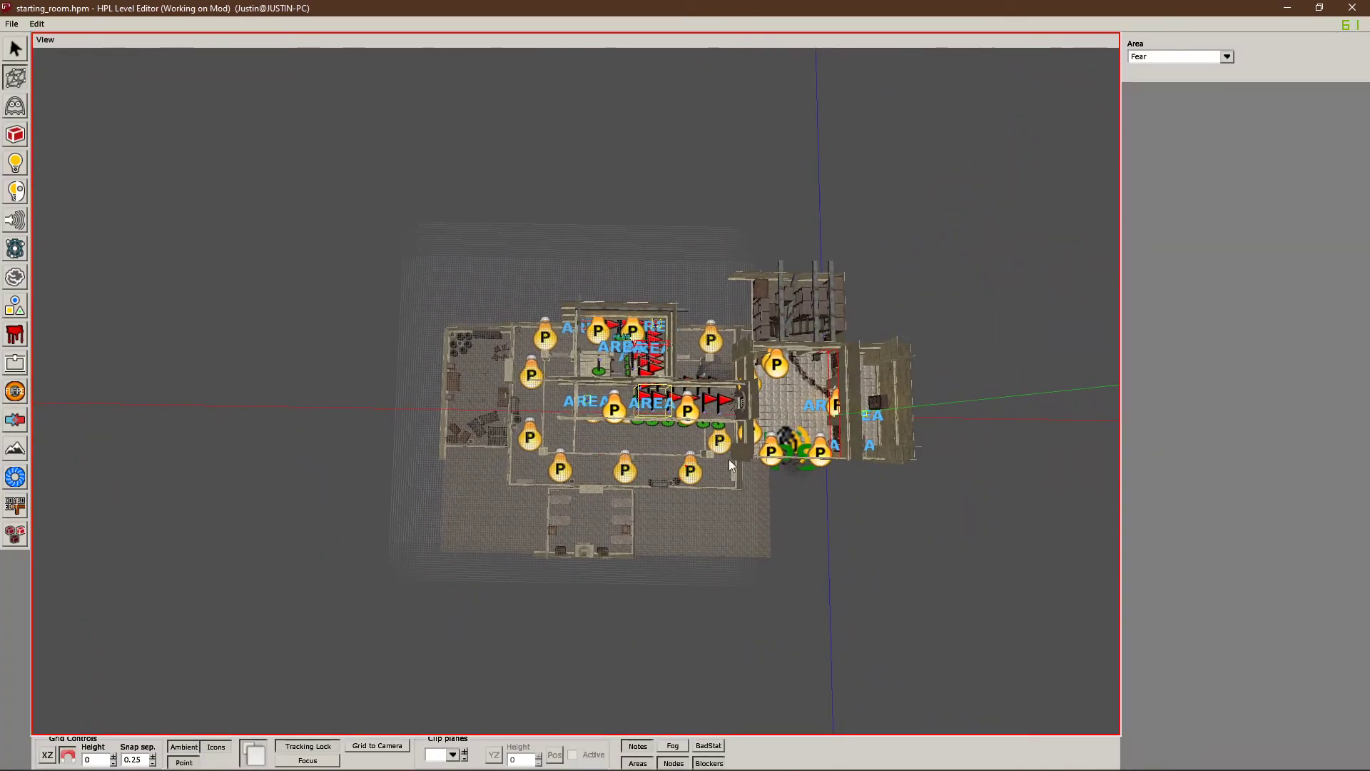
alt+middle_drag(832, 481, 695, 417)
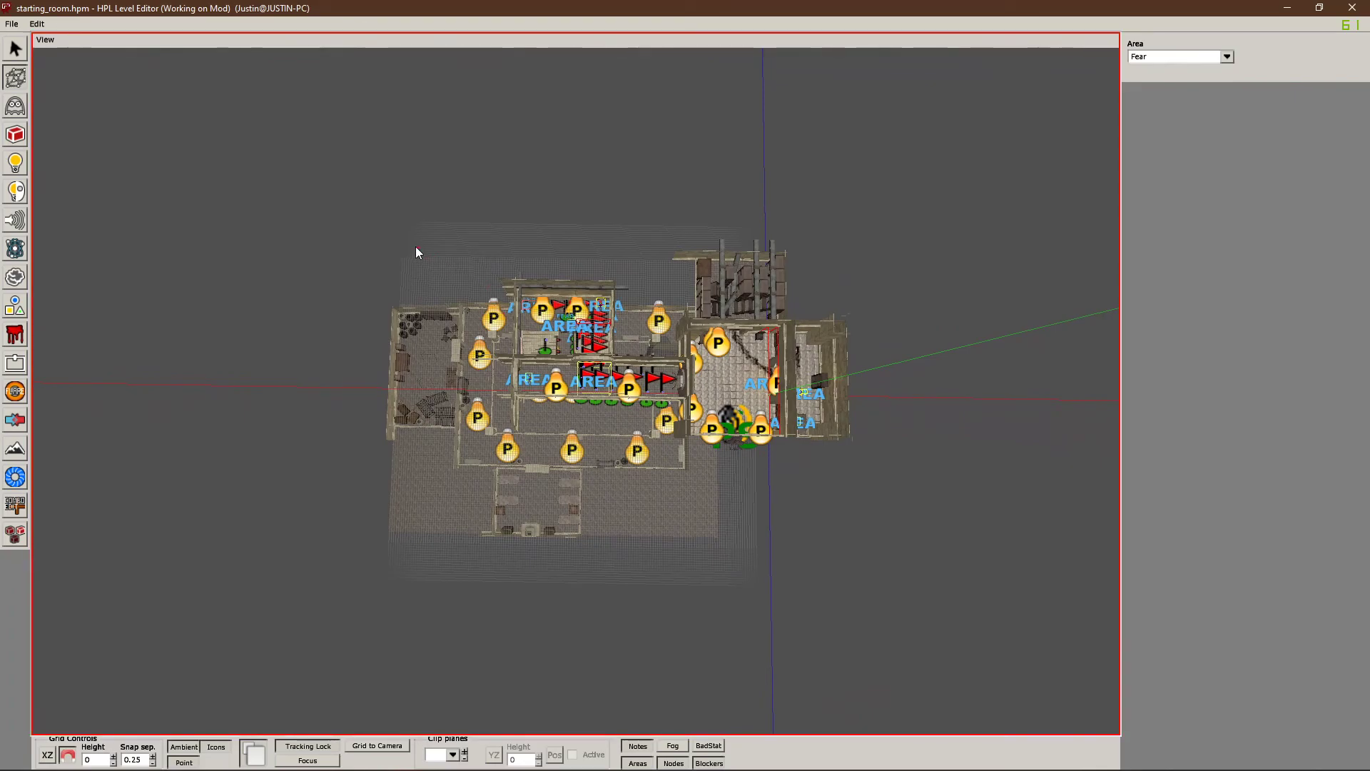
drag(366, 216, 862, 605)
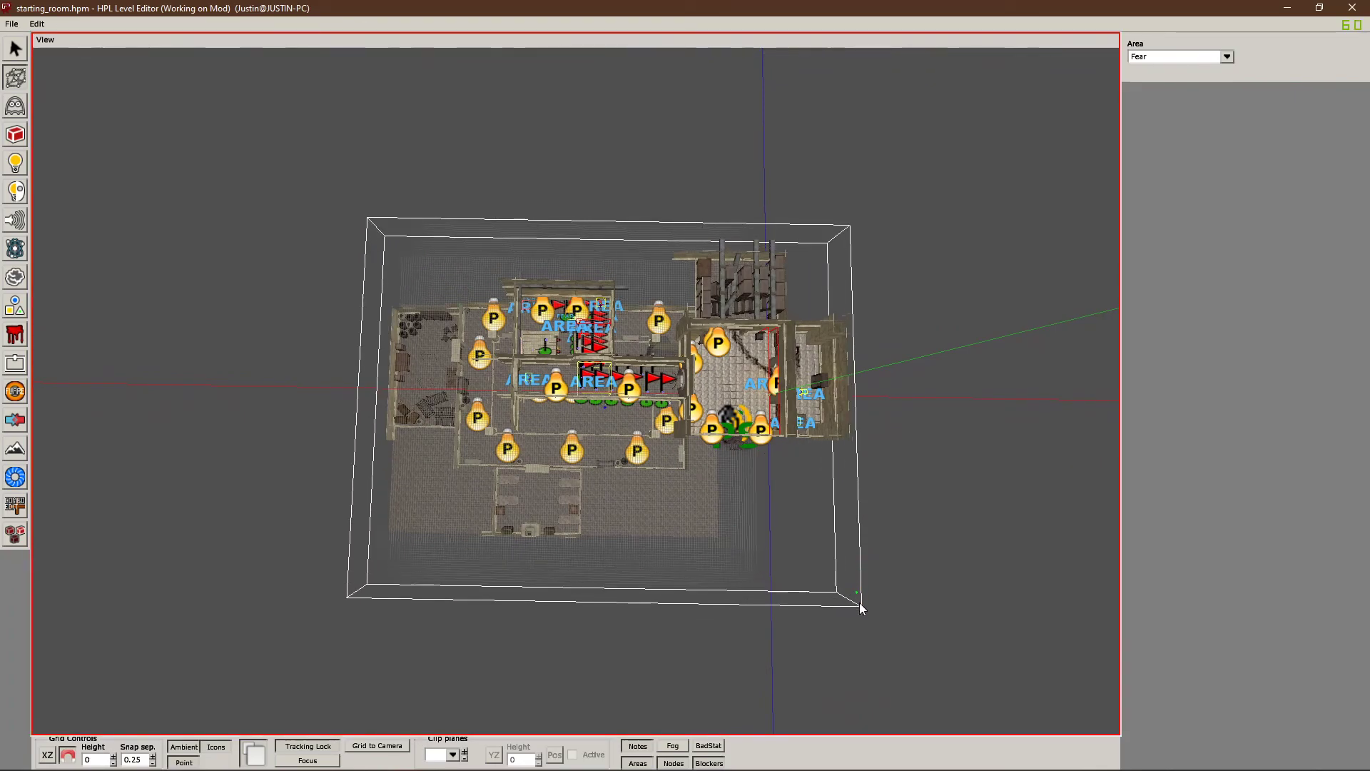
click(875, 671)
alt+drag(875, 665, 815, 397)
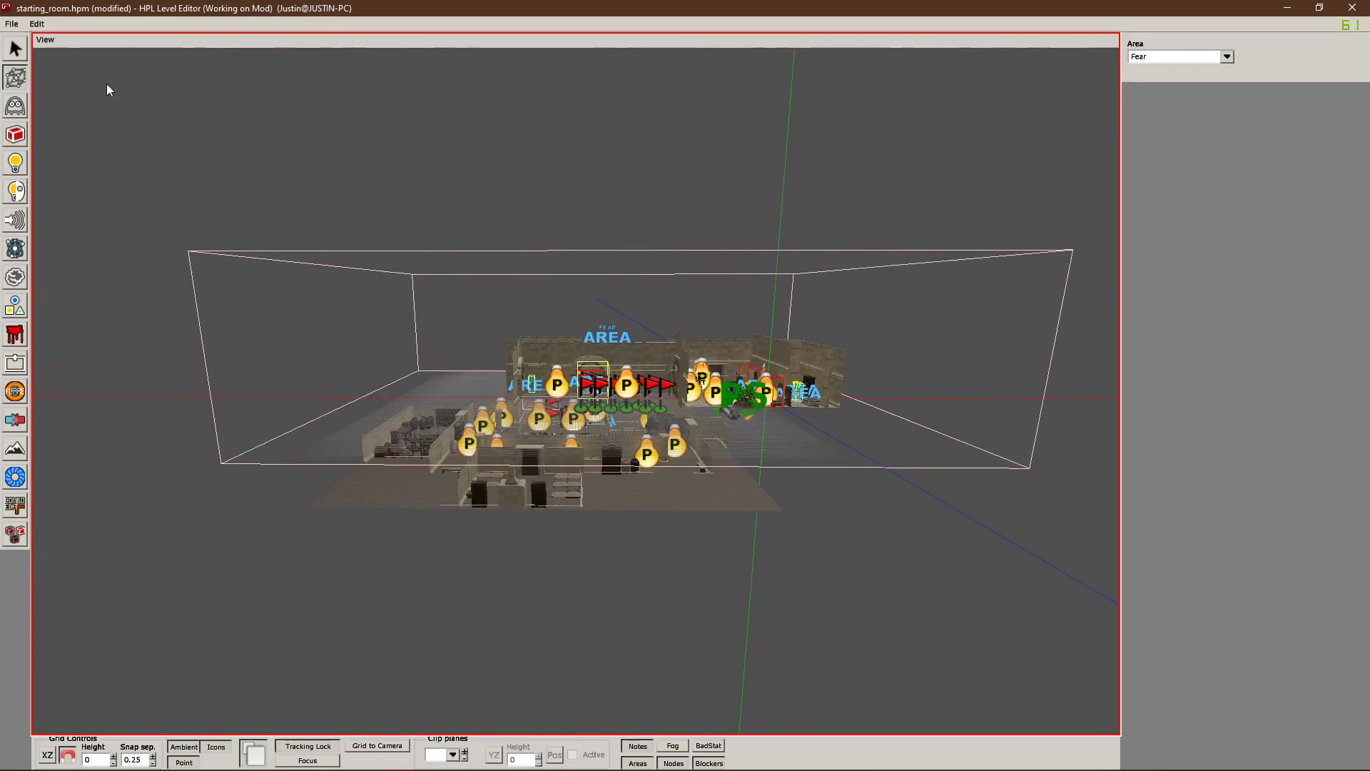
Step: Select the new Fear area and lower it vertically to about Y -0.25 so it encloses the lower floors
click(15, 49)
click(635, 309)
drag(610, 250, 612, 309)
click(819, 452)
alt+drag(819, 452, 599, 408)
click(599, 408)
alt+drag(699, 428, 597, 384)
scroll(632, 393, up, 6)
scroll(596, 384, down, 2)
Step: Rename the Fear area as global_fear_area
double_click(1262, 196)
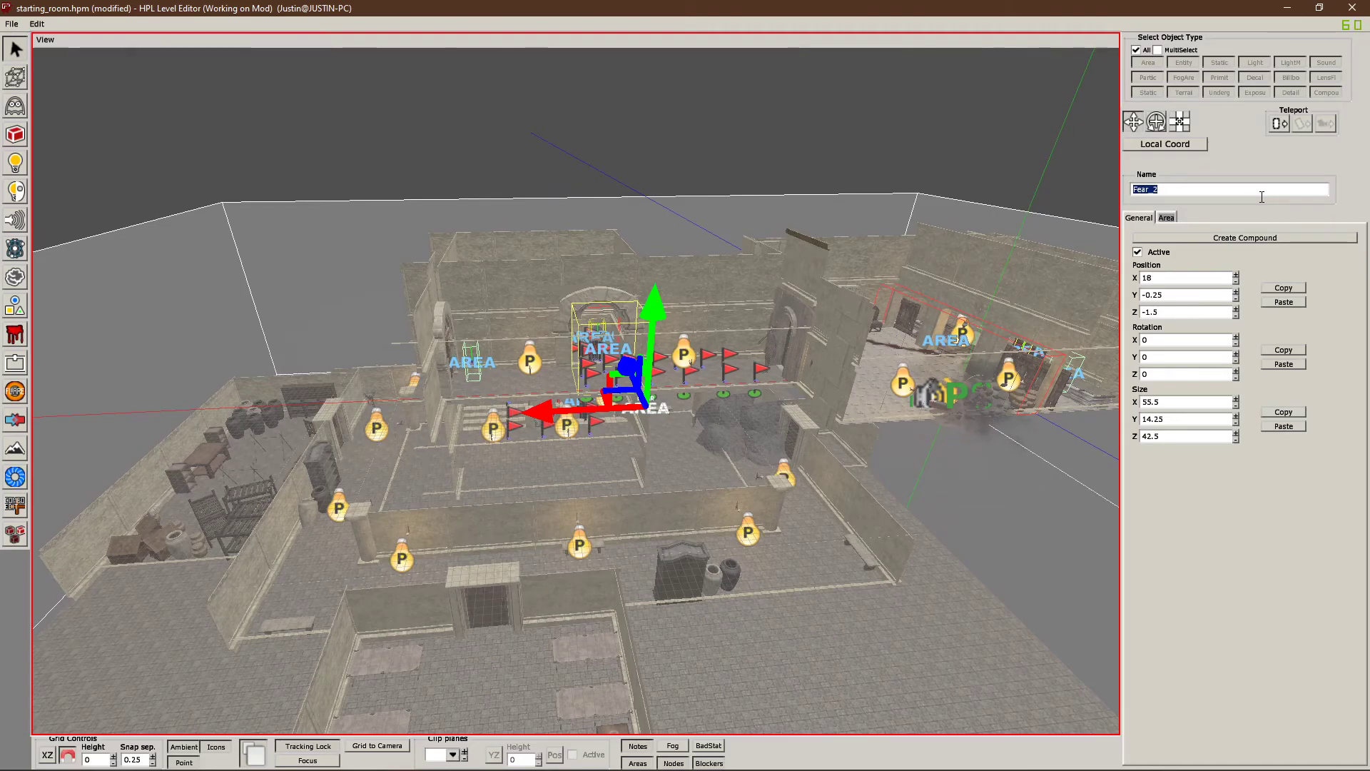
text(global_fear_)
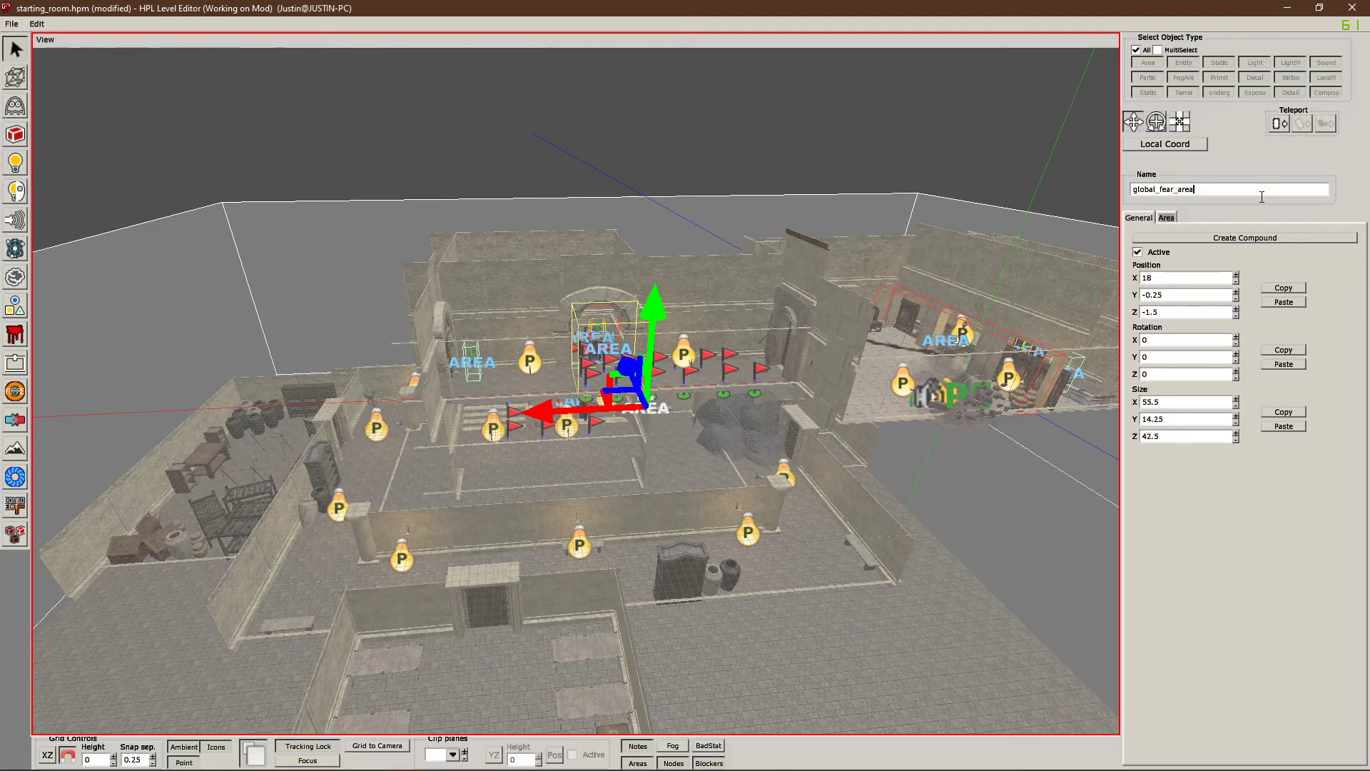
click(1211, 279)
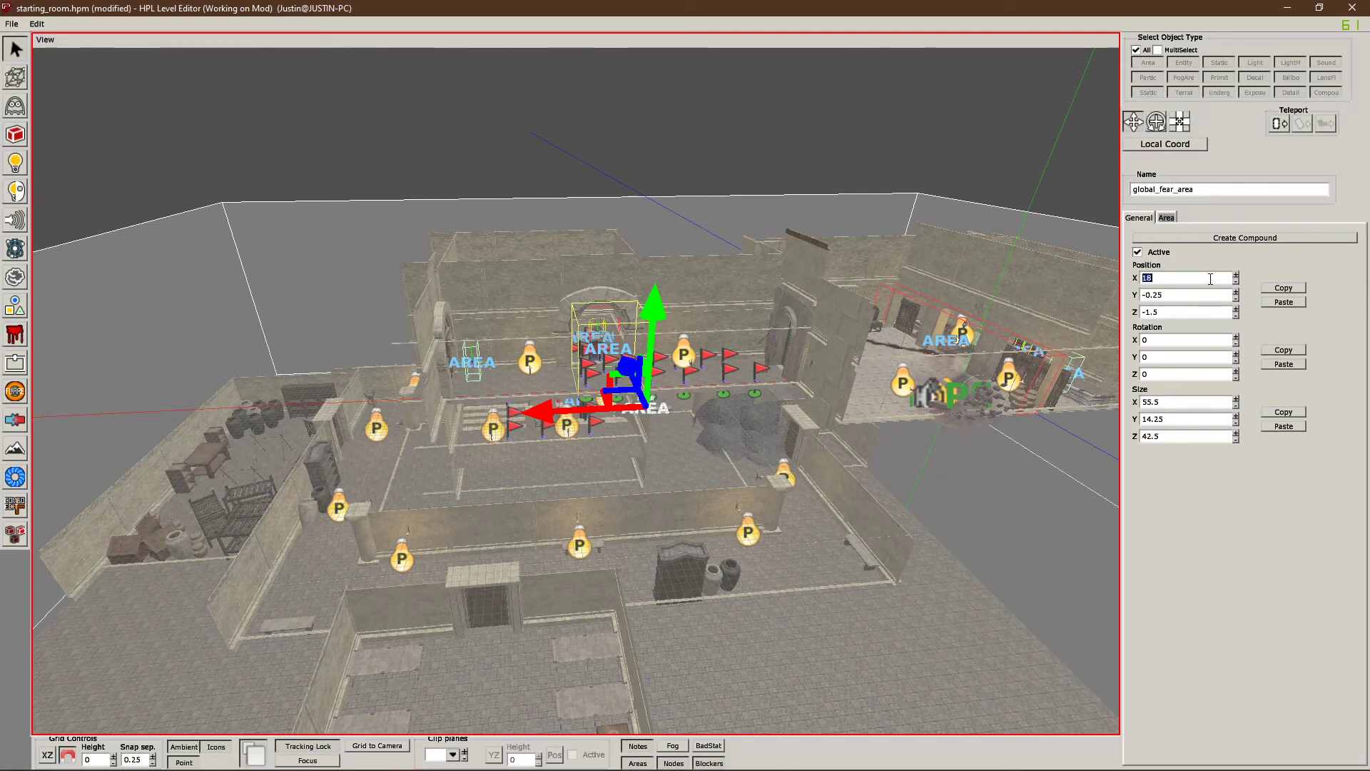
scroll(1039, 464, down, 2)
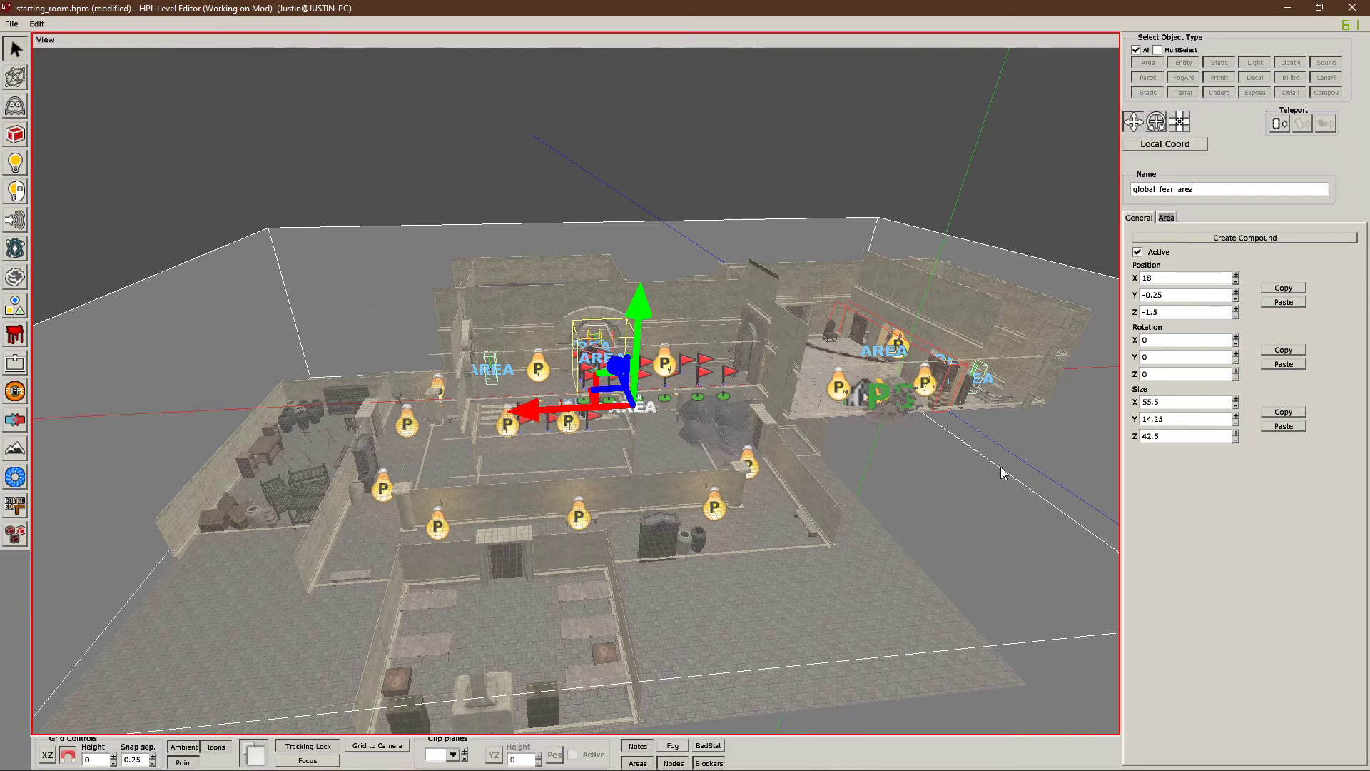
Step: Expand the FearArea settings of global_fear_area and turn off DarknessFear
click(1166, 217)
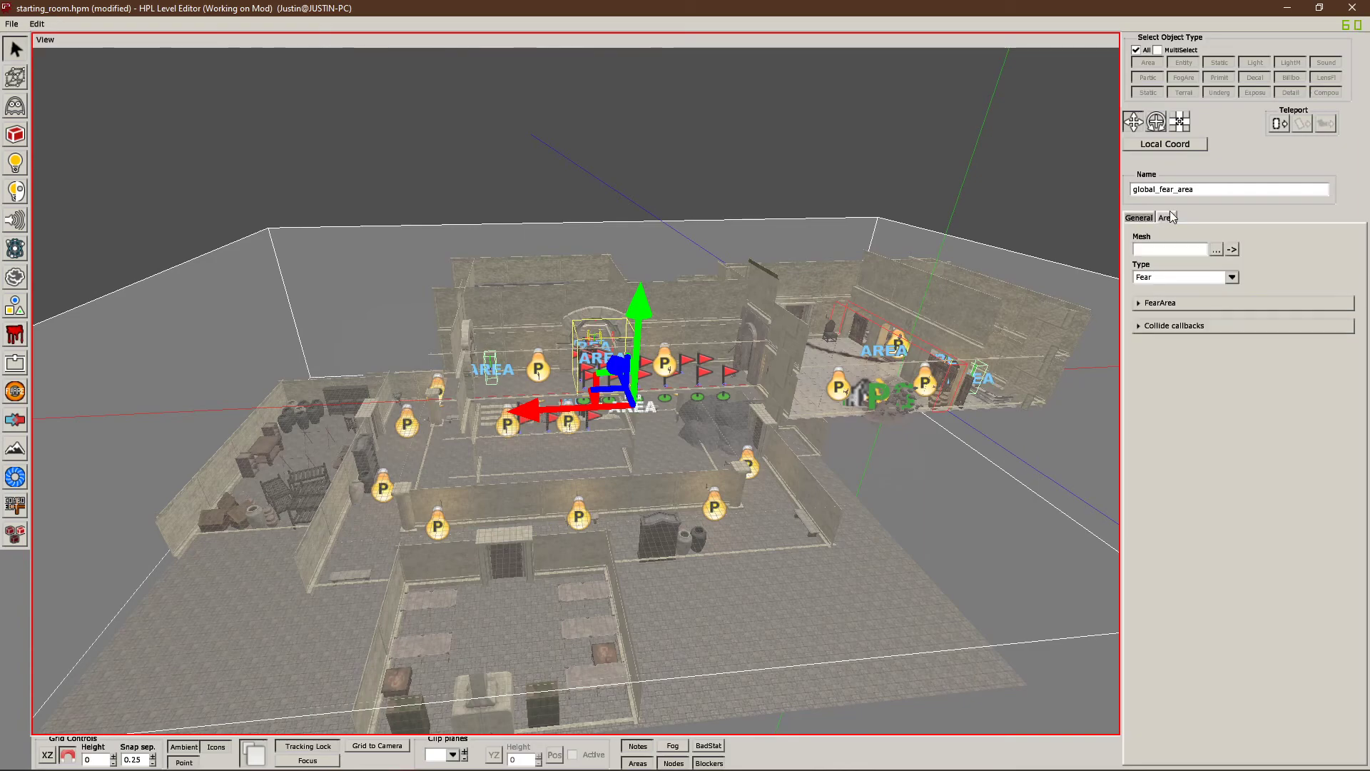
click(1170, 303)
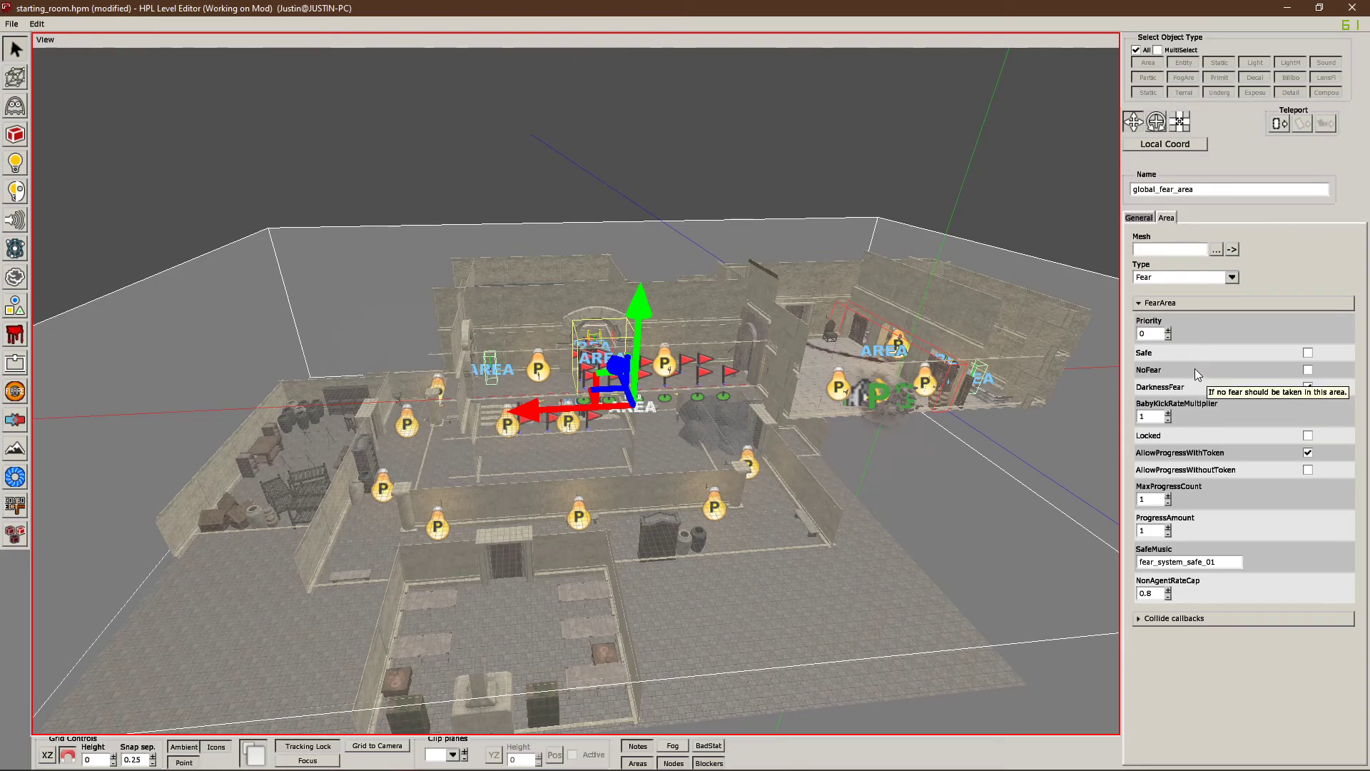
mouse_move(1193, 357)
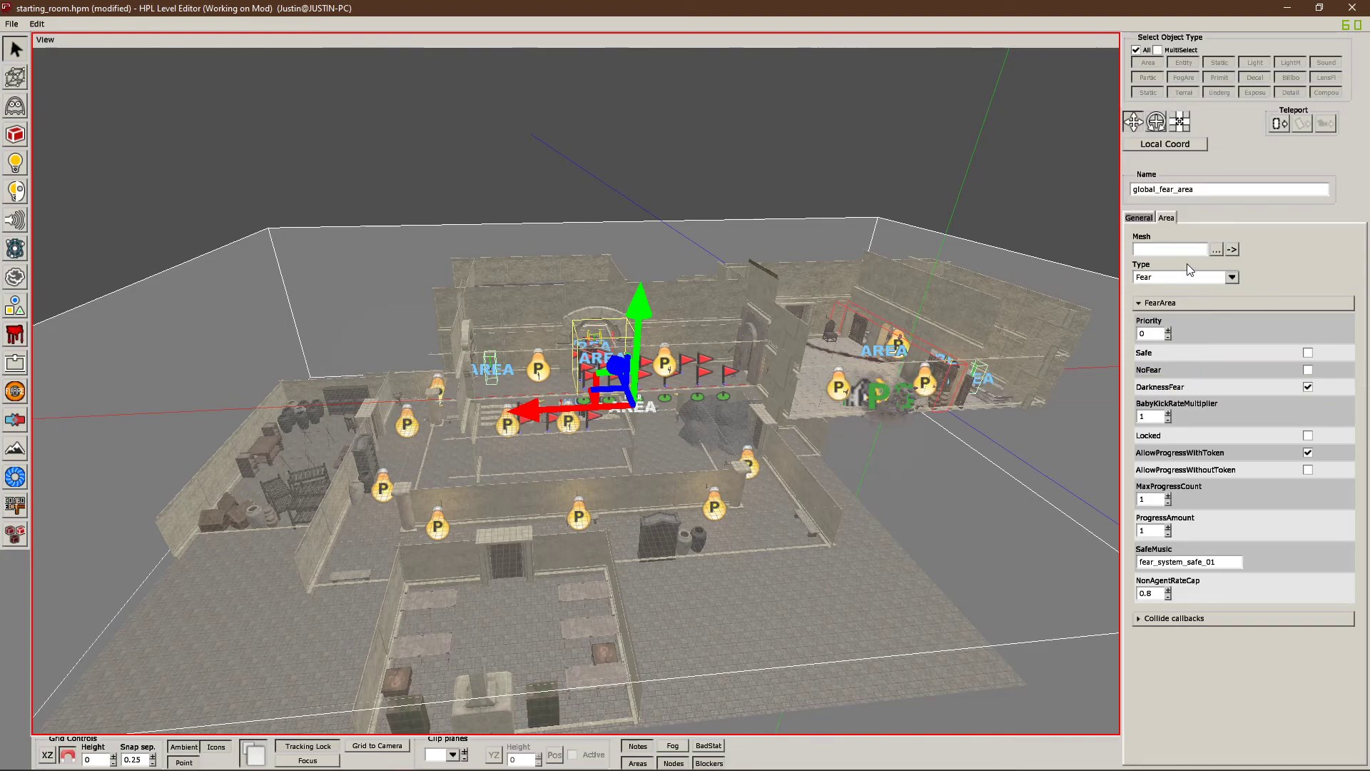
click(1309, 388)
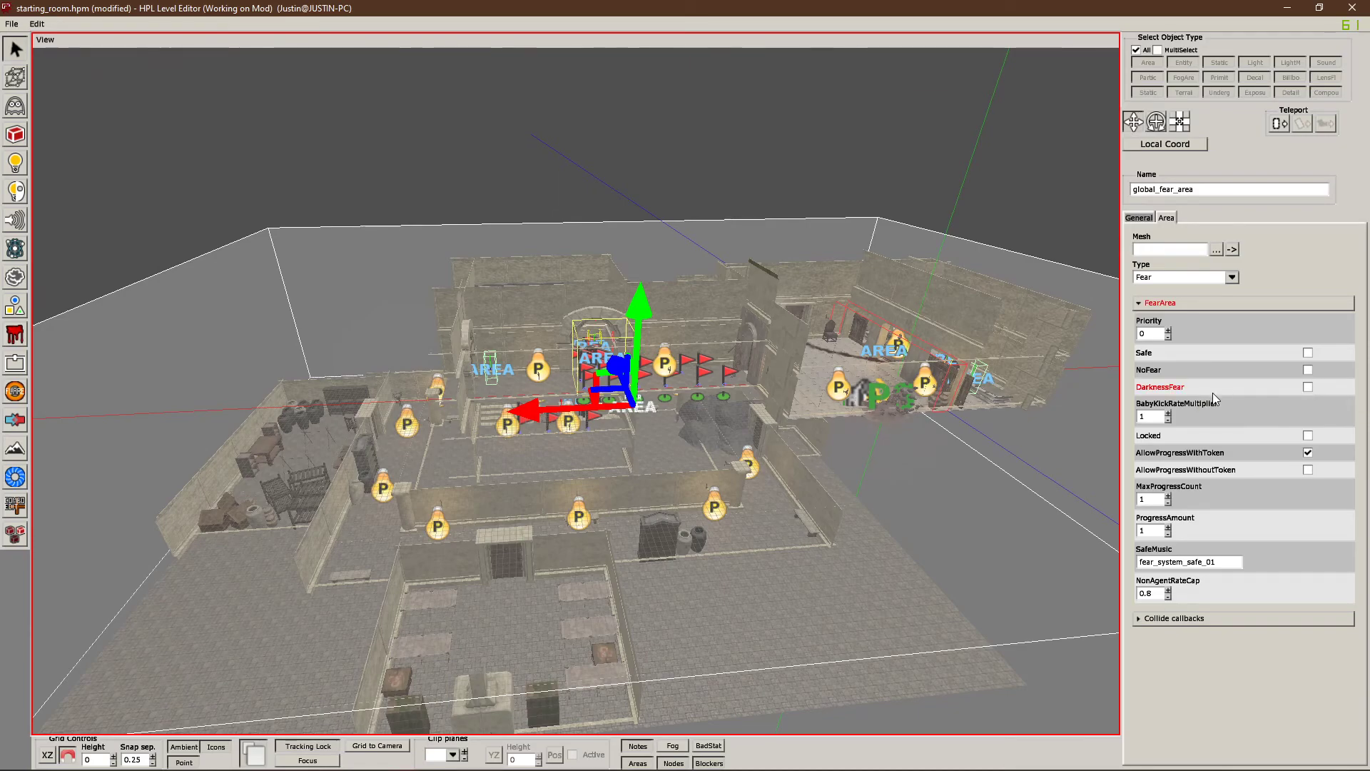
click(1310, 387)
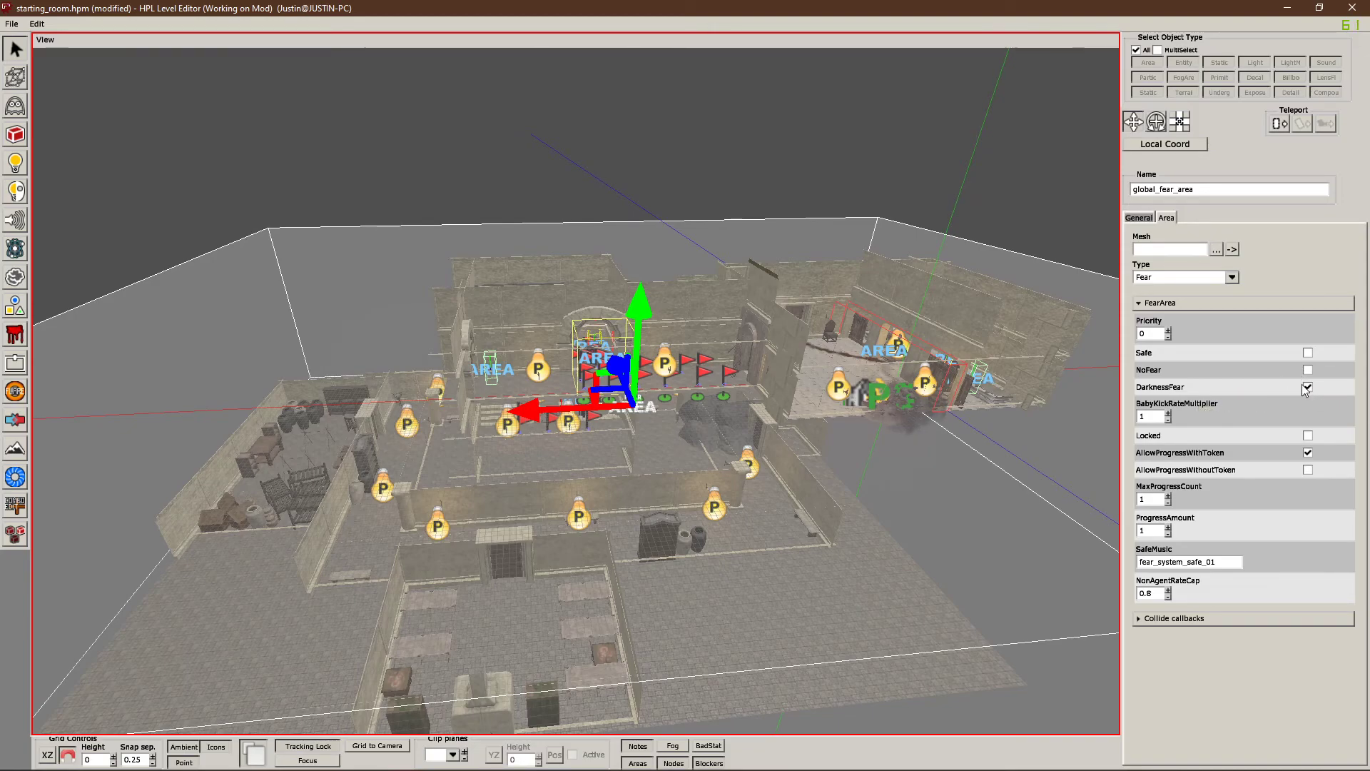
click(1309, 387)
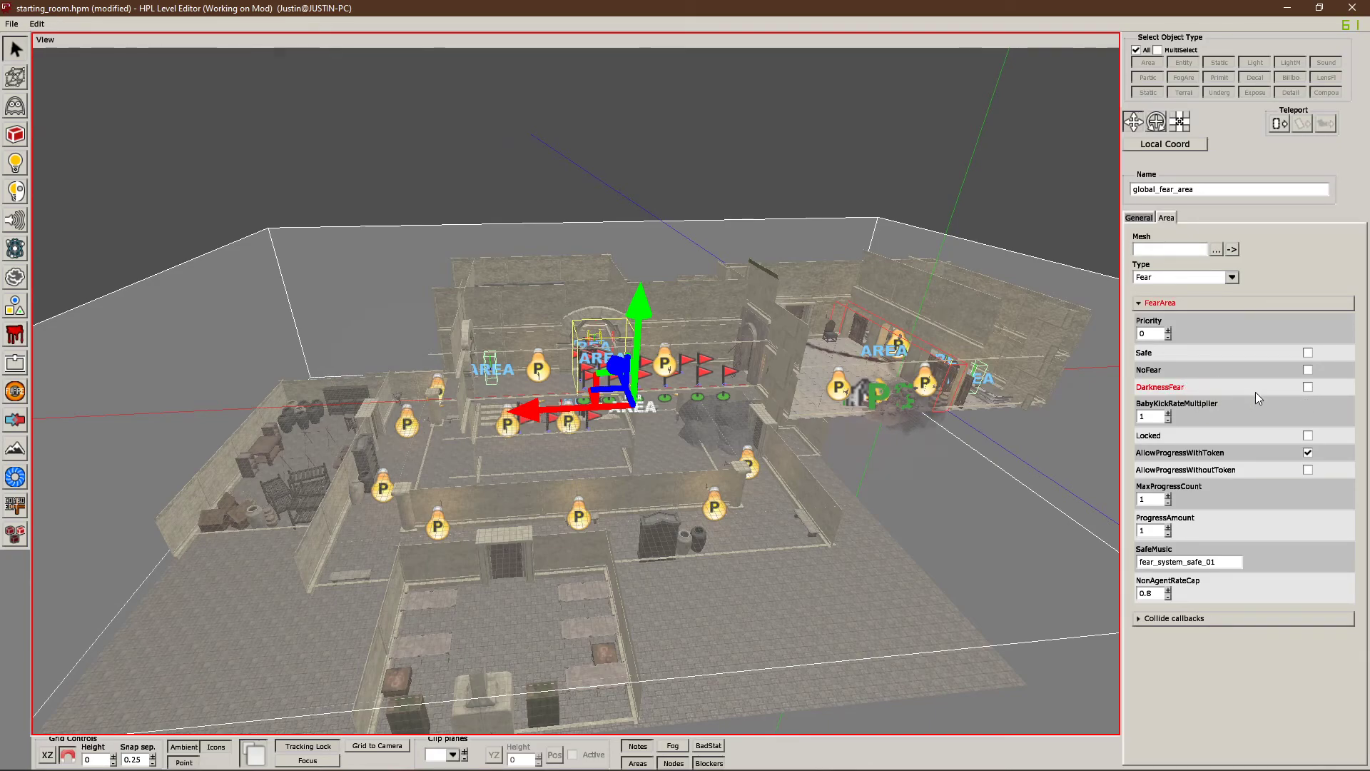
click(1308, 387)
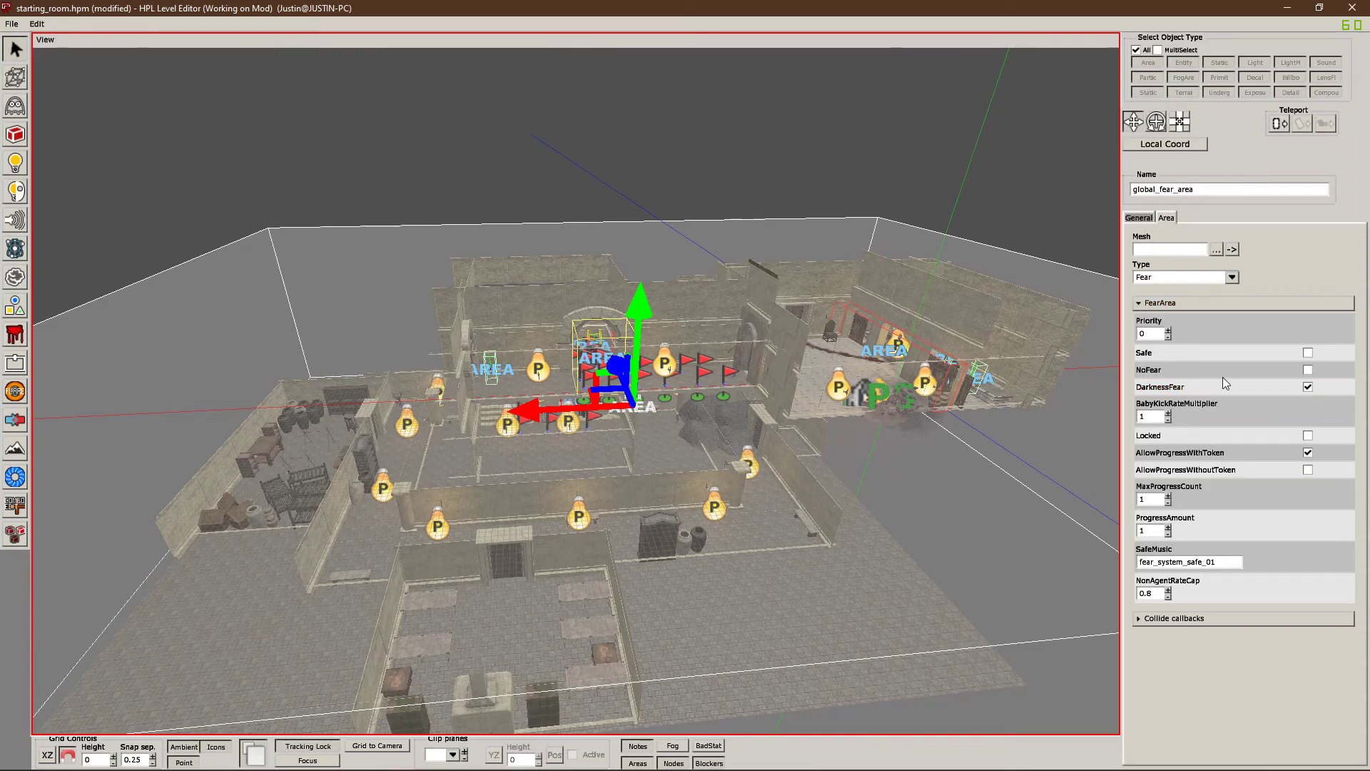
click(1308, 387)
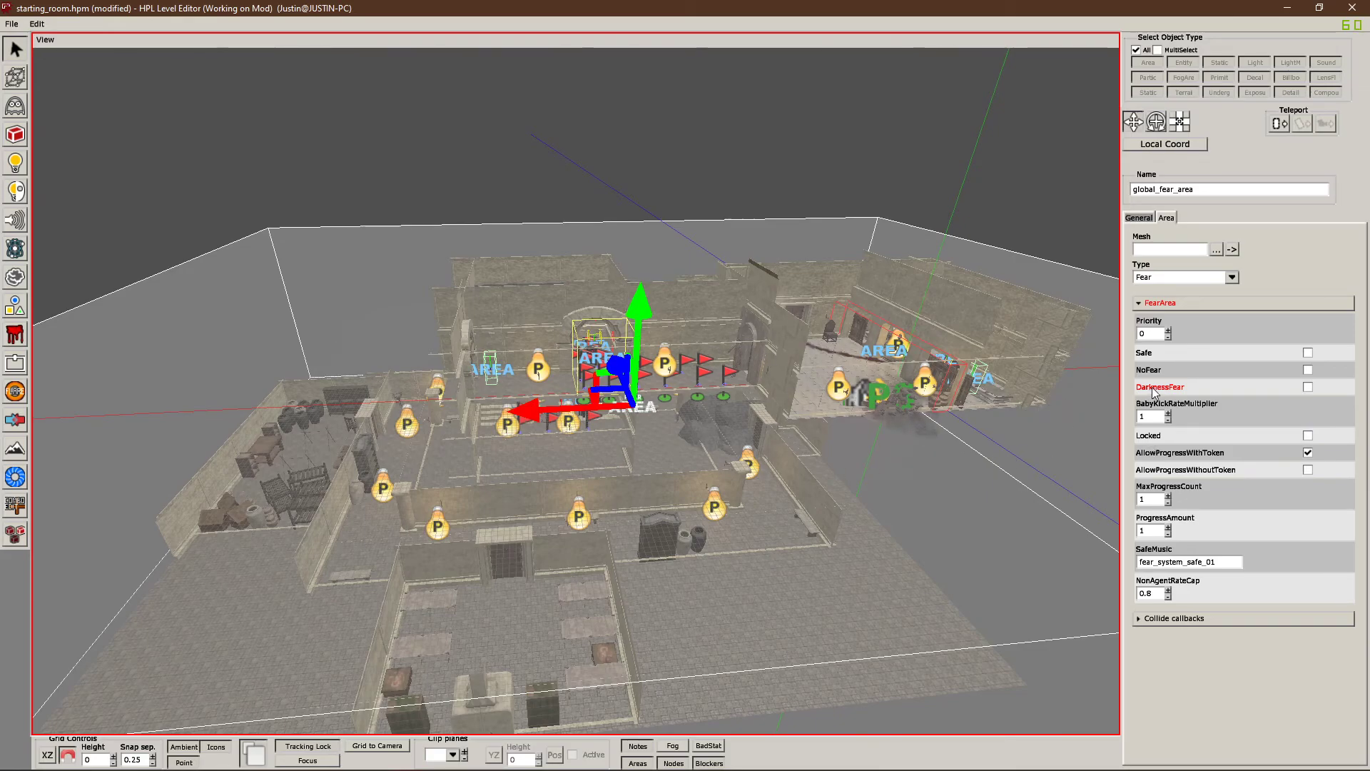
Step: Set the NonAgentRateCap of global_fear_area to 1
middle_drag(1009, 450, 977, 478)
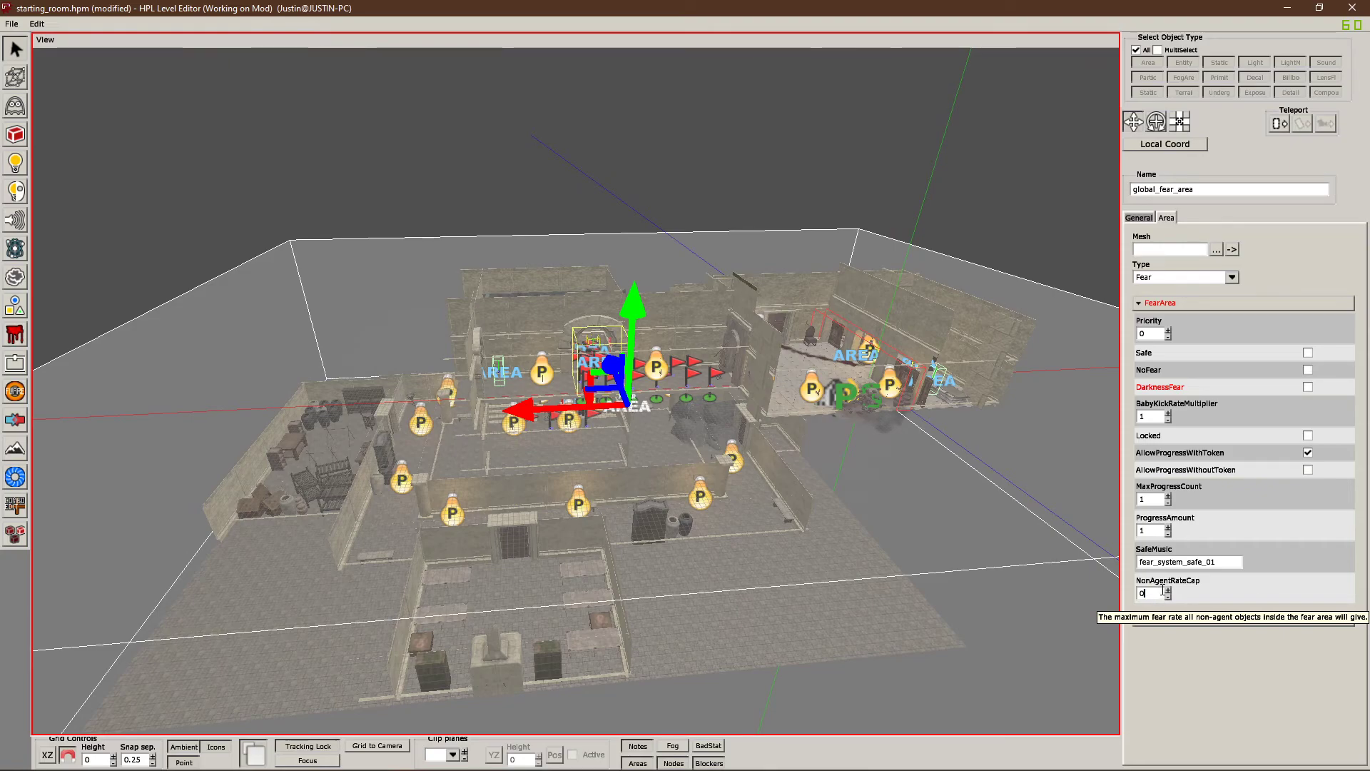
text(1)
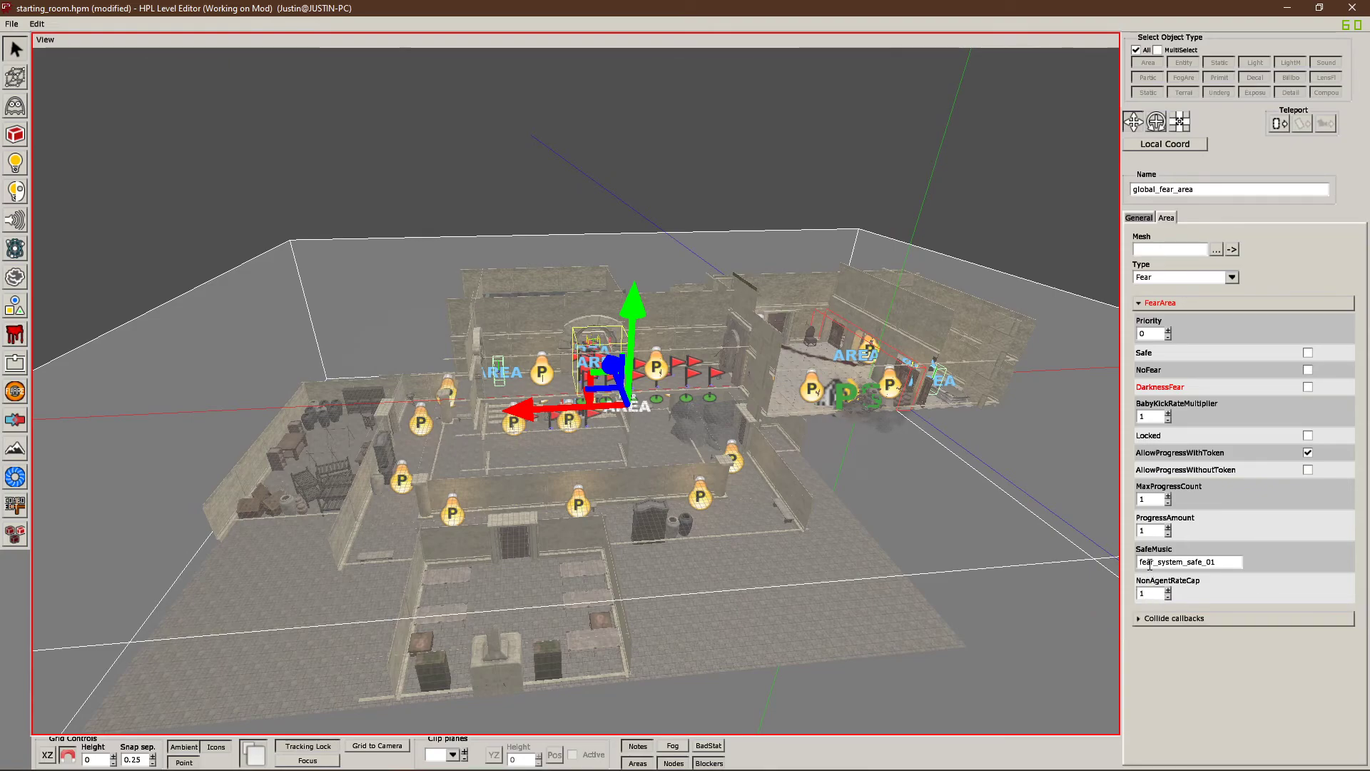
key(shift+Tab)
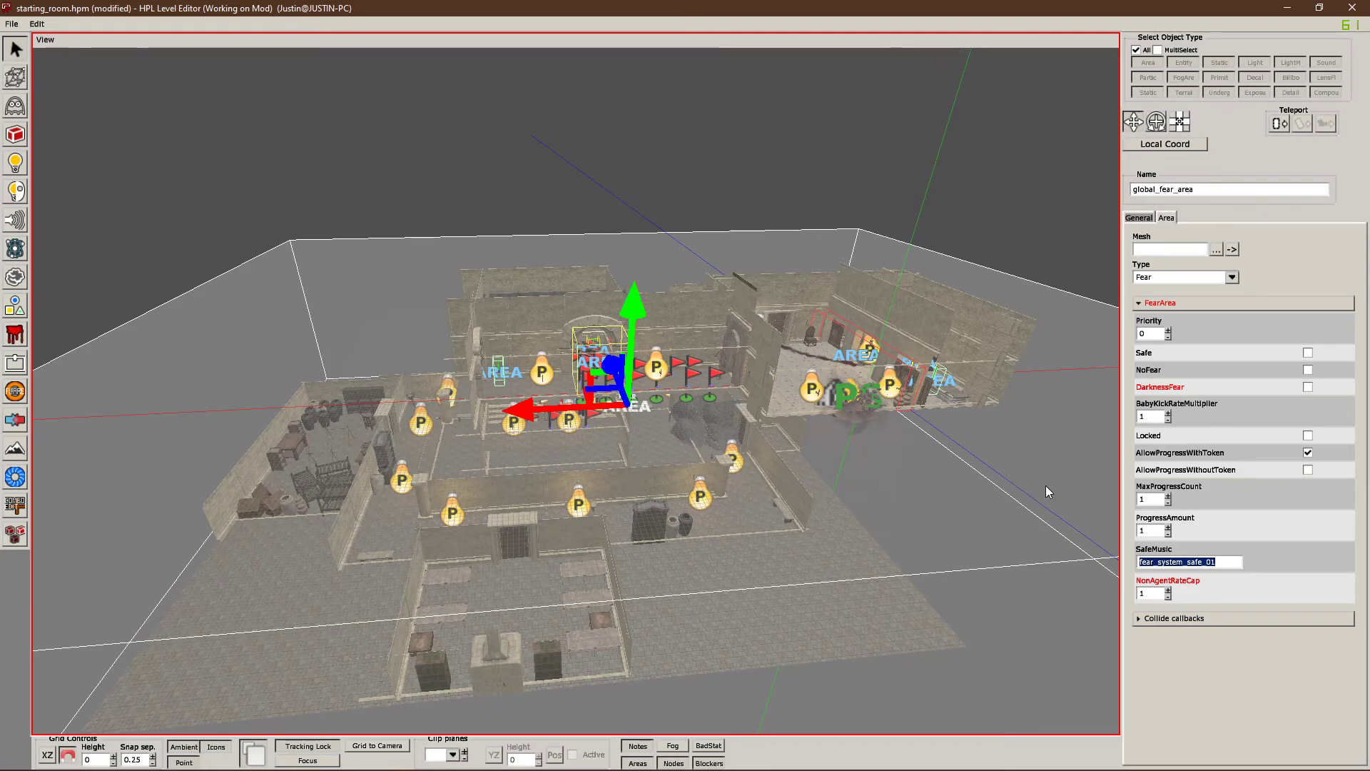
scroll(979, 471, down, 1)
key(Tab)
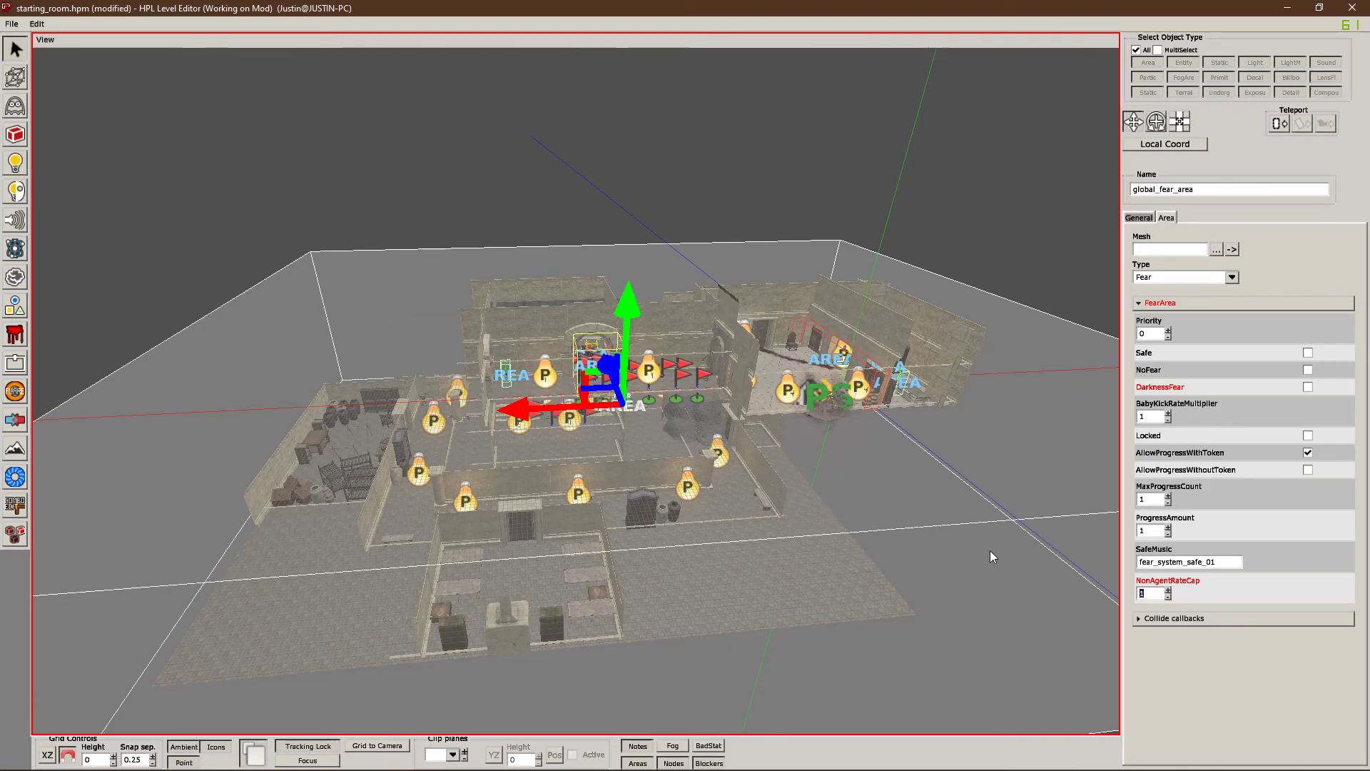
Step: Deselect global_fear_area and save the starting_room level
double_click(1184, 564)
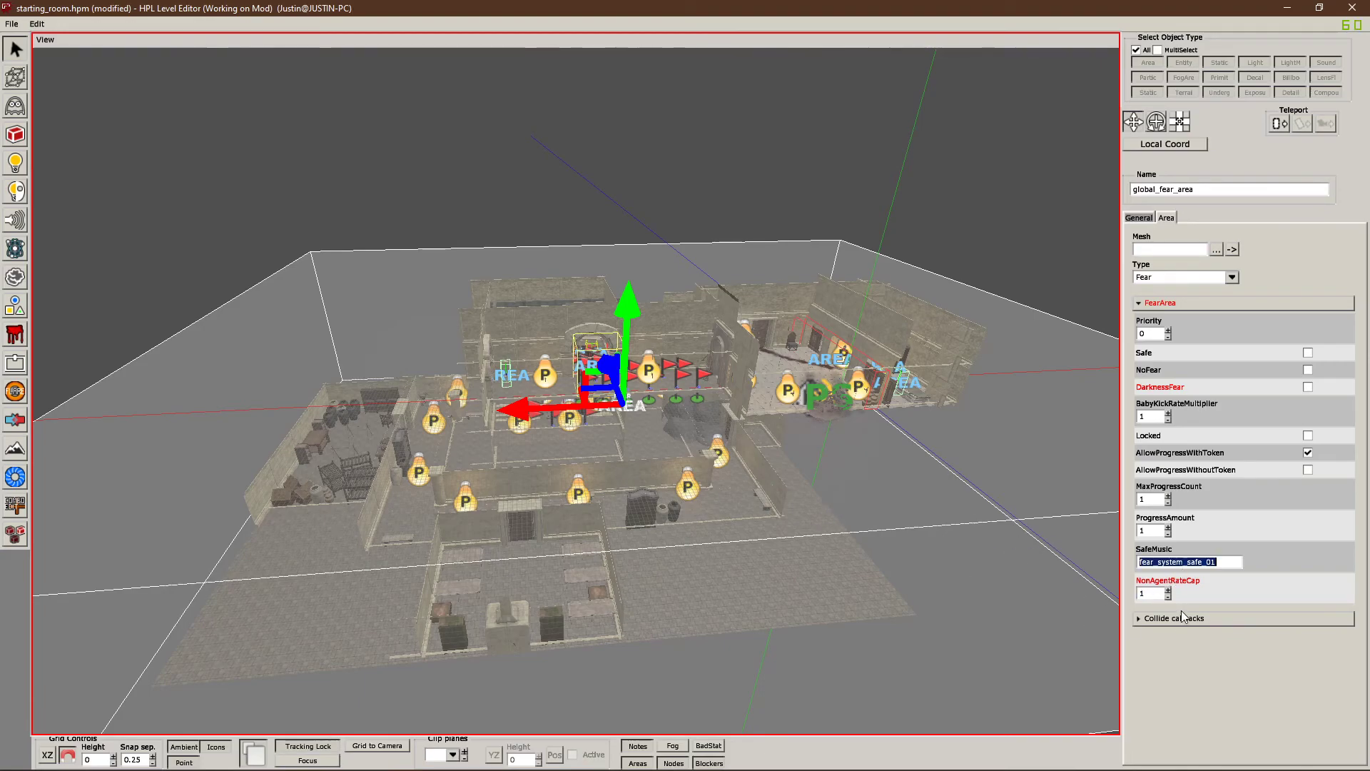
click(968, 626)
key(ctrl+s)
scroll(966, 628, down, 3)
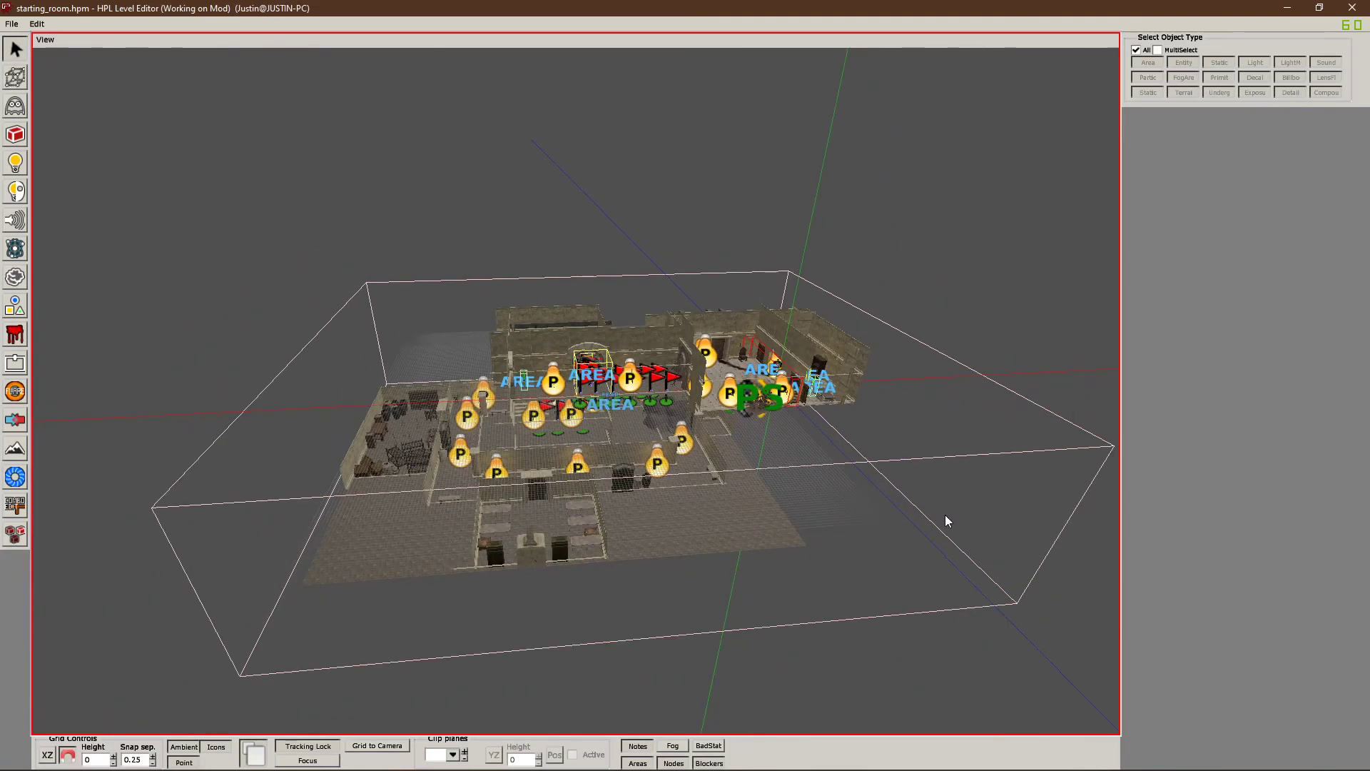
scroll(909, 537, up, 8)
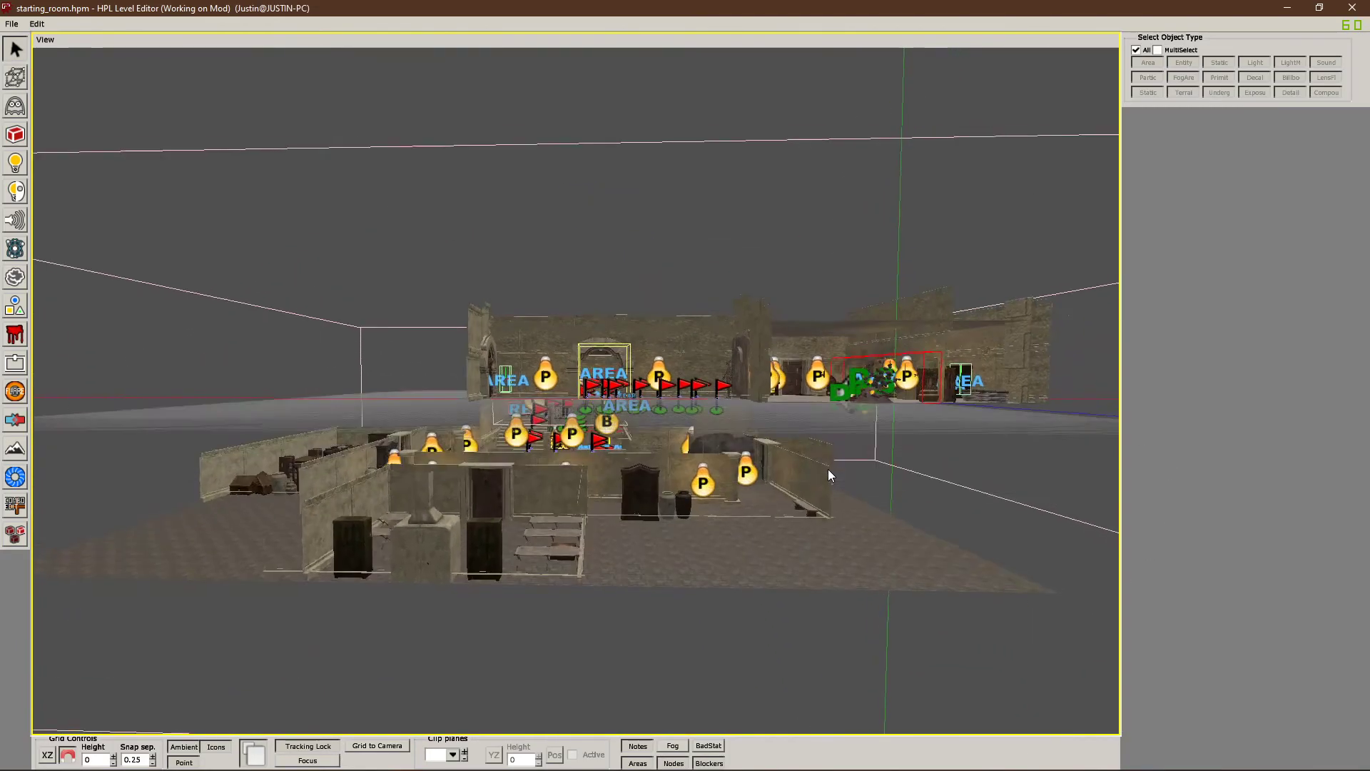
alt+drag(828, 469, 854, 495)
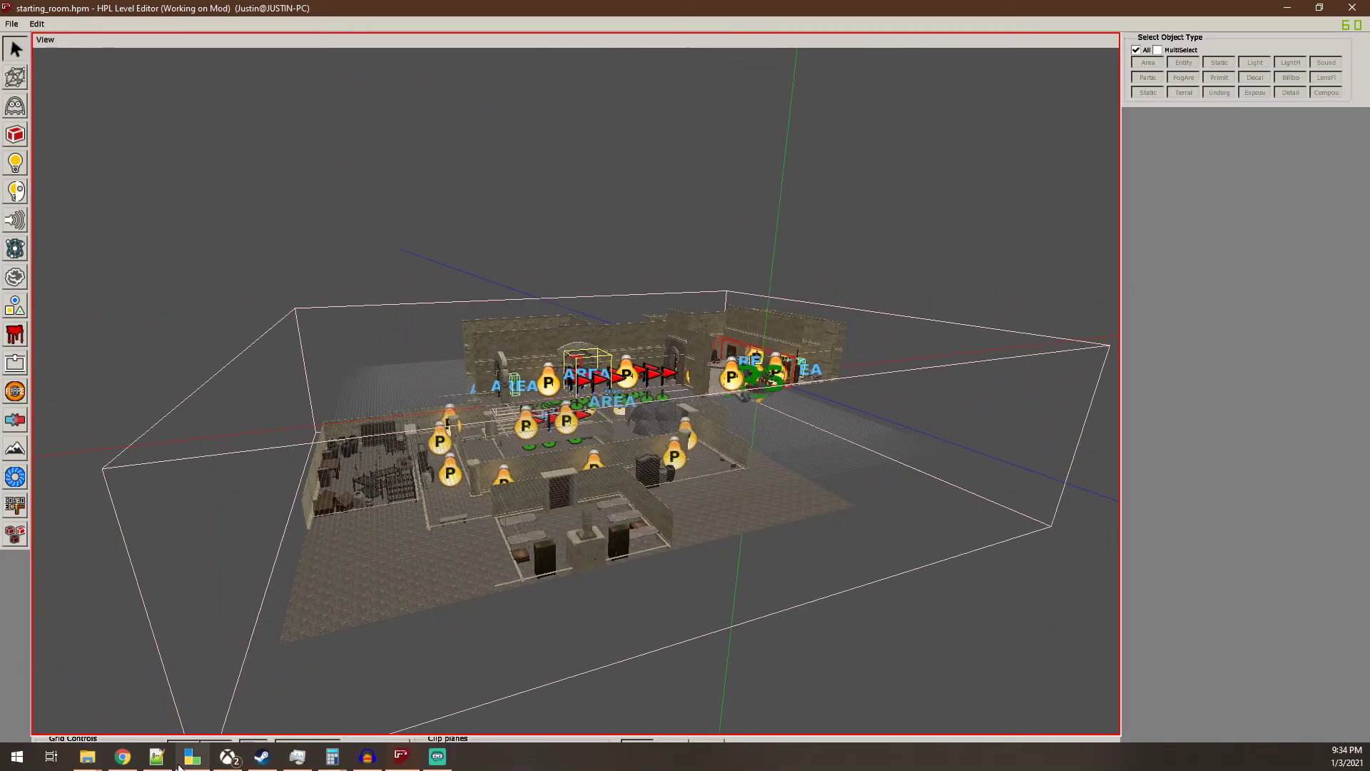
Step: Switch to CodeLite and review the starting_room.hps script, from the Setup, OnStart and OnEnter functions through OnCollide_Player_Trigger_1
click(192, 763)
scroll(735, 396, up, 11)
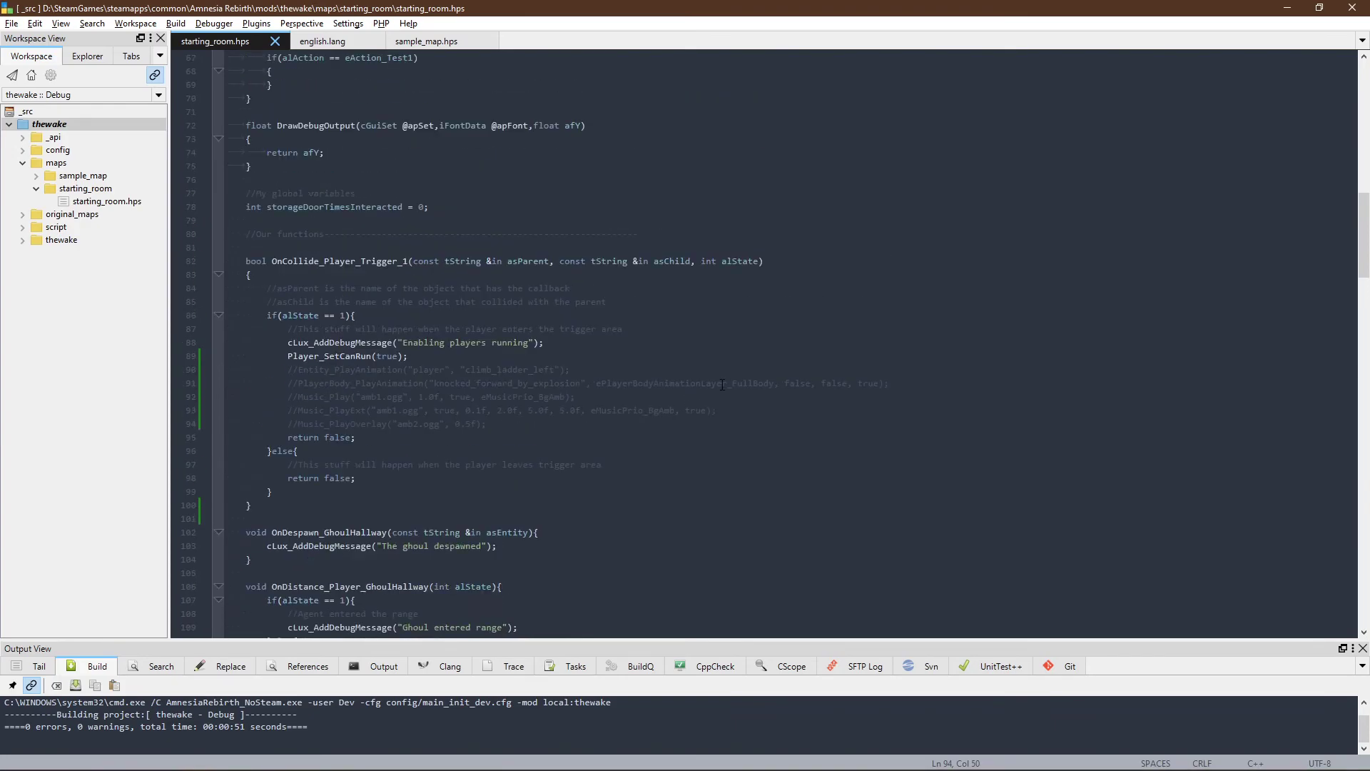
scroll(738, 396, down, 1)
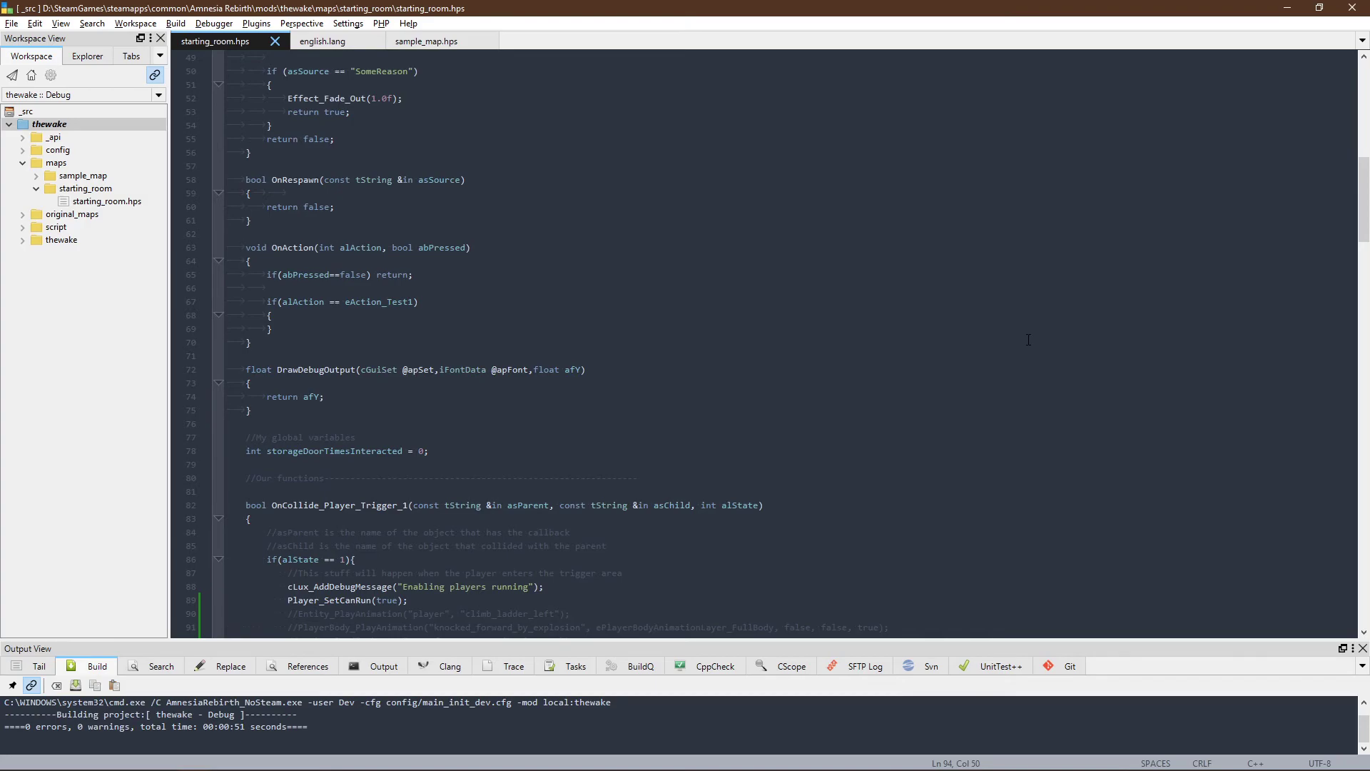
scroll(613, 443, down, 4)
scroll(625, 474, up, 12)
scroll(625, 477, up, 4)
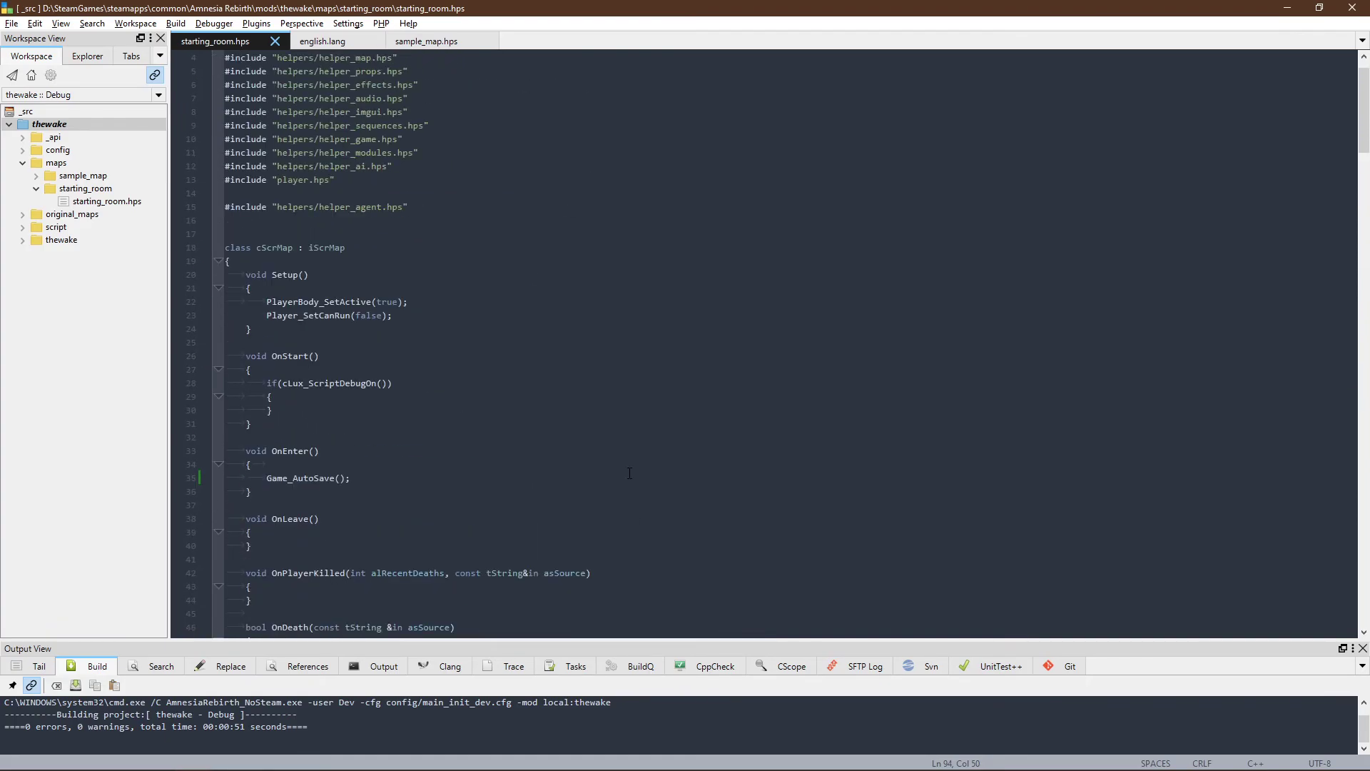
scroll(659, 468, down, 2)
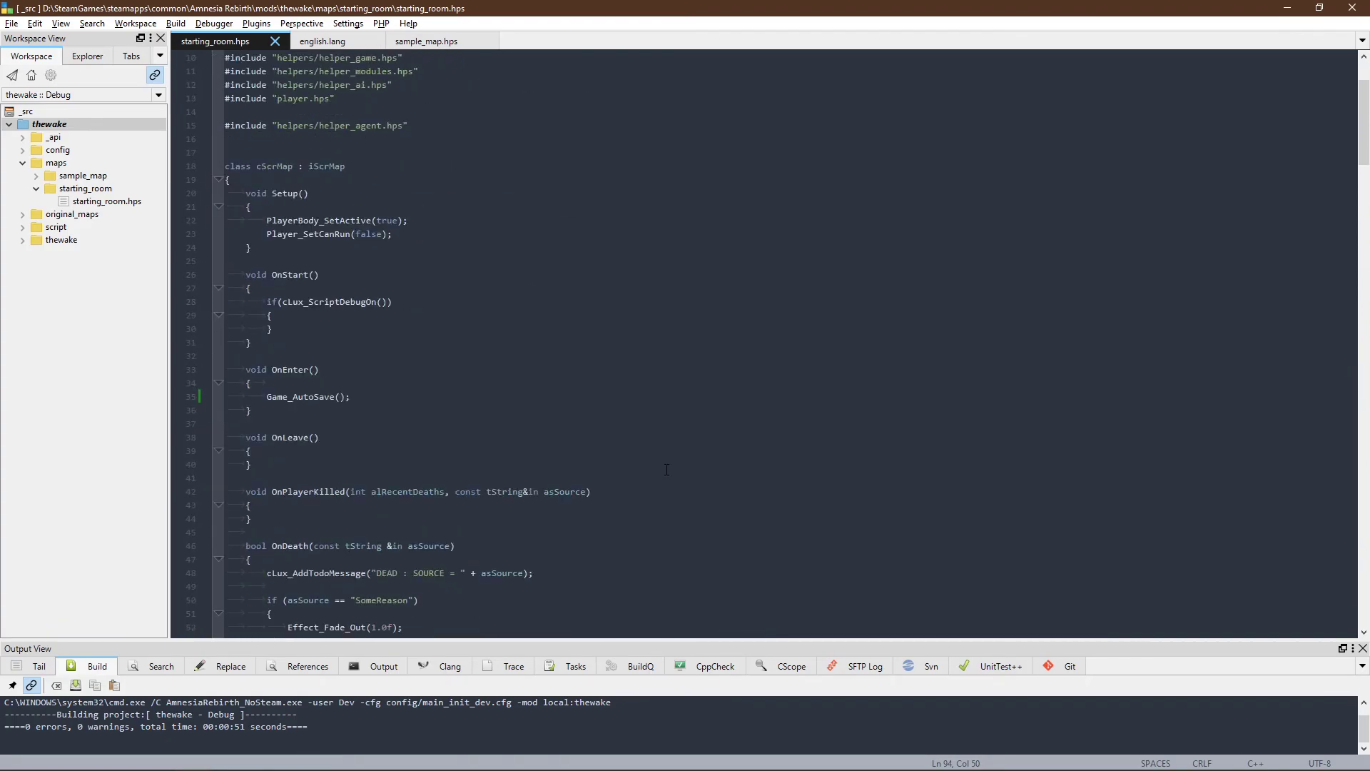
scroll(666, 471, down, 3)
scroll(1045, 342, up, 2)
scroll(826, 294, up, 1)
scroll(695, 280, down, 2)
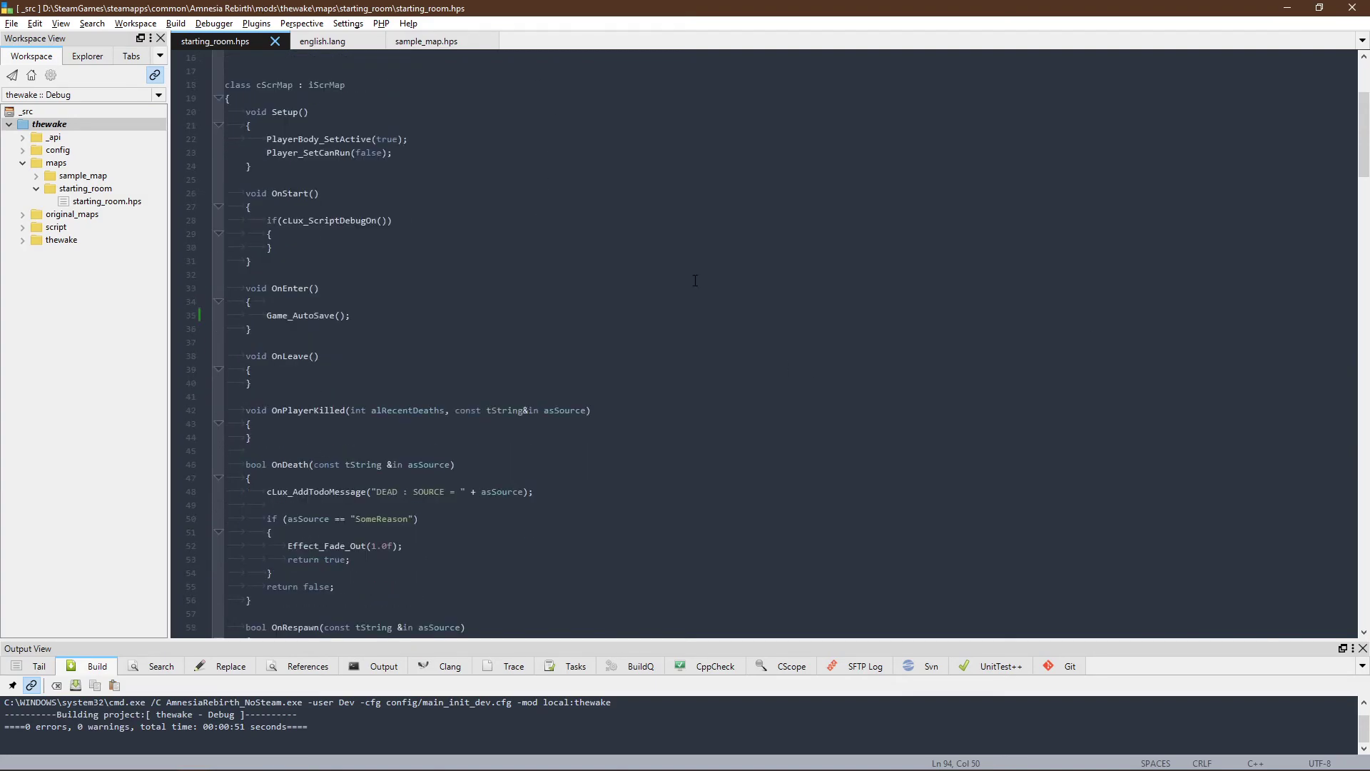